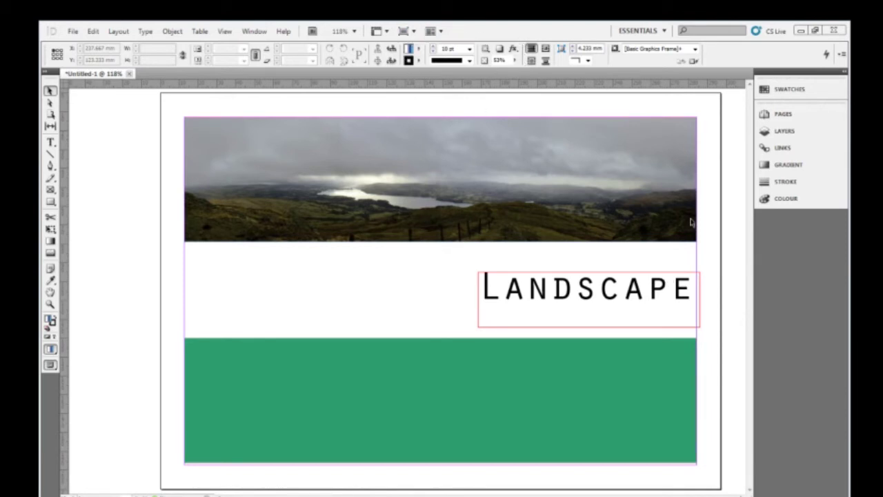
- Detach the Layers panel from the dock and display it expanded as a floating panel
{"action": "left_click", "coordinate": [787, 165]}
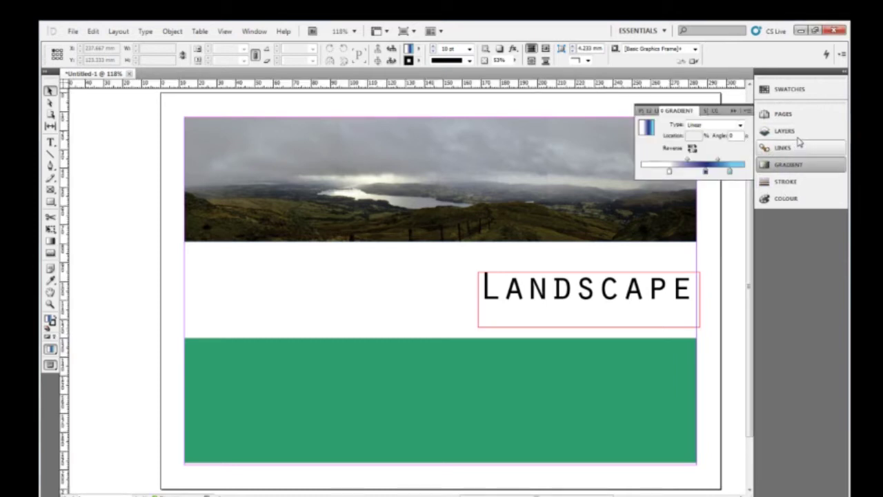
{"action": "left_click_drag", "start_coordinate": [798, 140], "coordinate": [802, 292]}
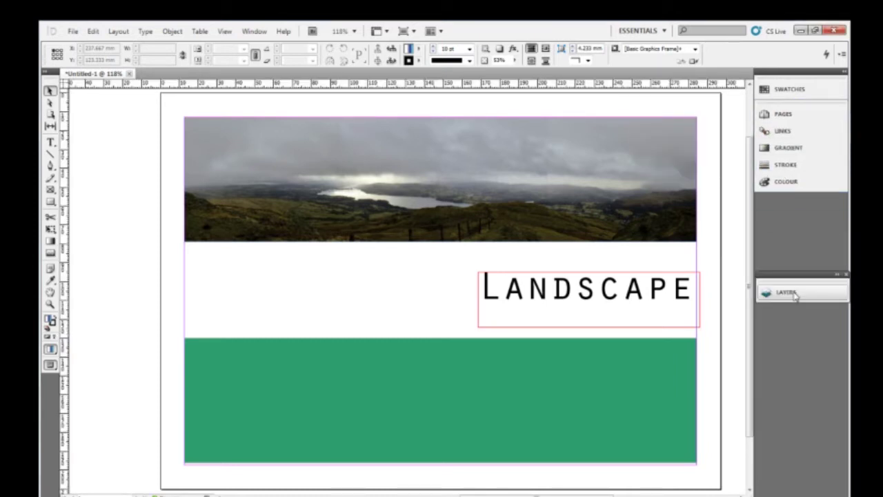
{"action": "left_click", "coordinate": [802, 292]}
{"action": "left_click_drag", "start_coordinate": [723, 292], "coordinate": [797, 297]}
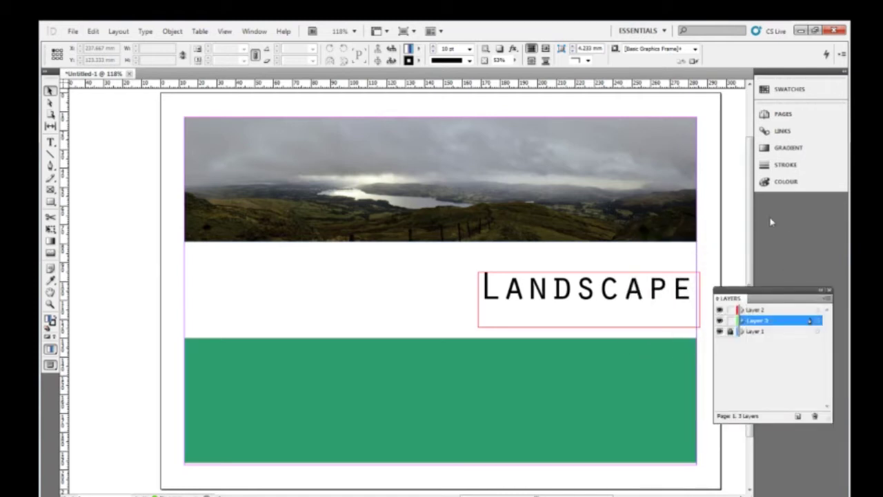
- Float the Gradient panel directly beneath the Layers panel and undo the last change to the green rectangle
{"action": "left_click", "coordinate": [788, 149]}
{"action": "left_click_drag", "start_coordinate": [682, 111], "coordinate": [756, 228]}
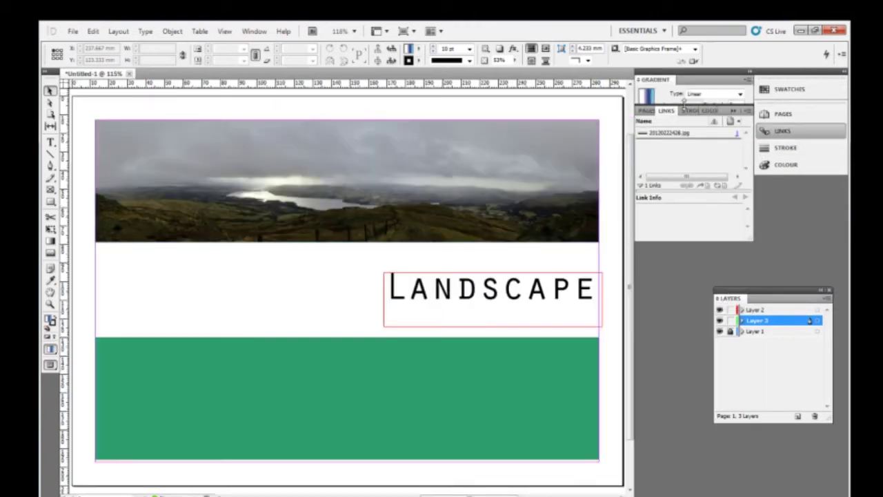
{"action": "key", "text": "ctrl+z"}
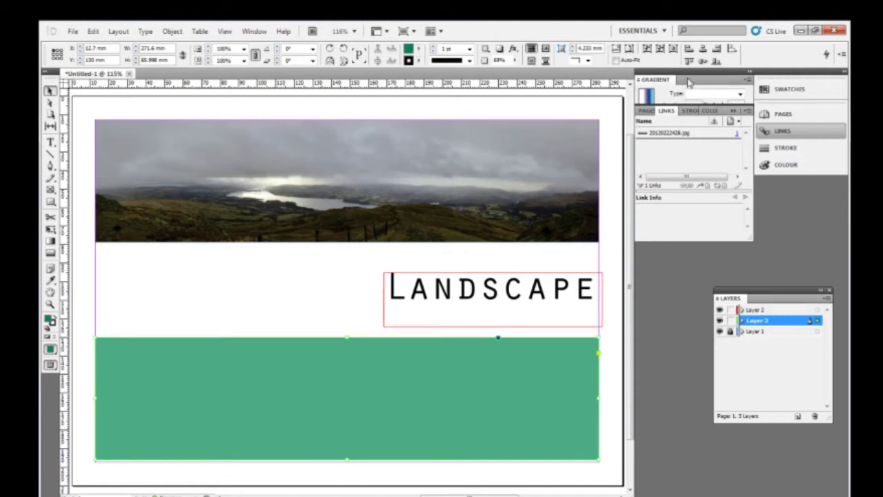
{"action": "left_click_drag", "start_coordinate": [688, 83], "coordinate": [765, 431]}
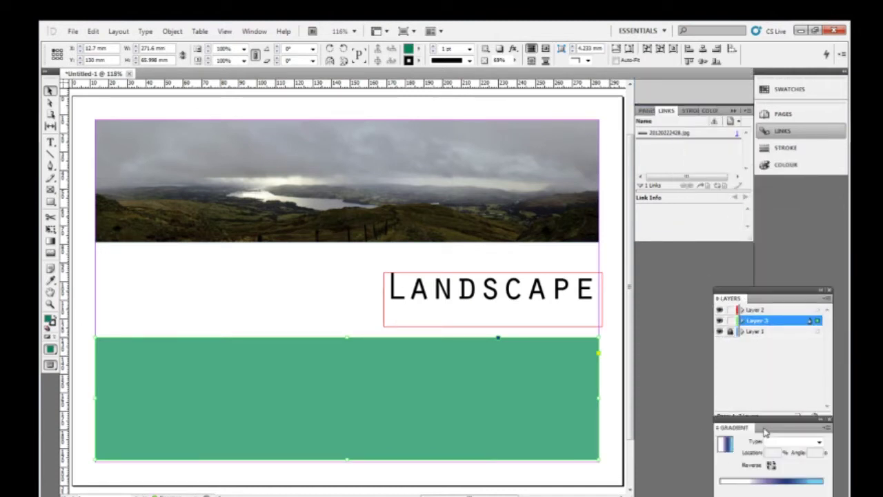
{"action": "left_click", "coordinate": [733, 112]}
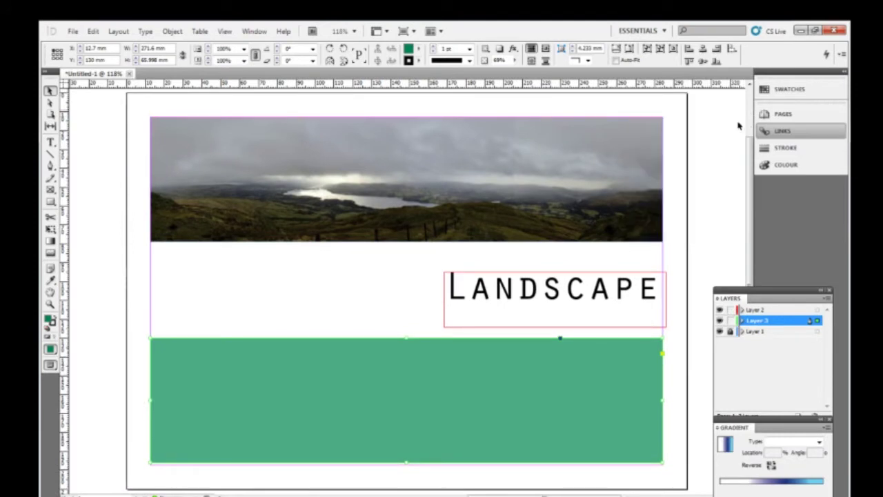
- Detach the Colour panel from the dock and attach it expanded directly above the floating Layers panel
{"action": "left_click_drag", "start_coordinate": [779, 165], "coordinate": [755, 252]}
{"action": "left_click", "coordinate": [752, 255]}
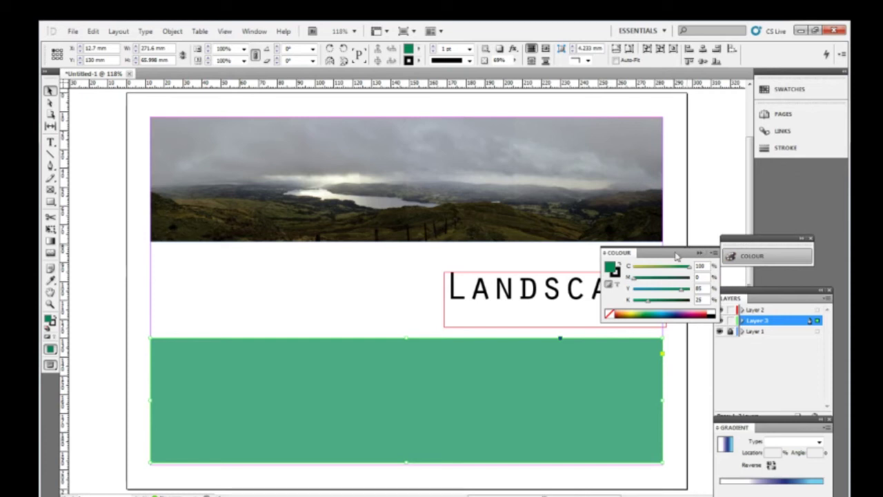
{"action": "left_click_drag", "start_coordinate": [676, 256], "coordinate": [764, 229]}
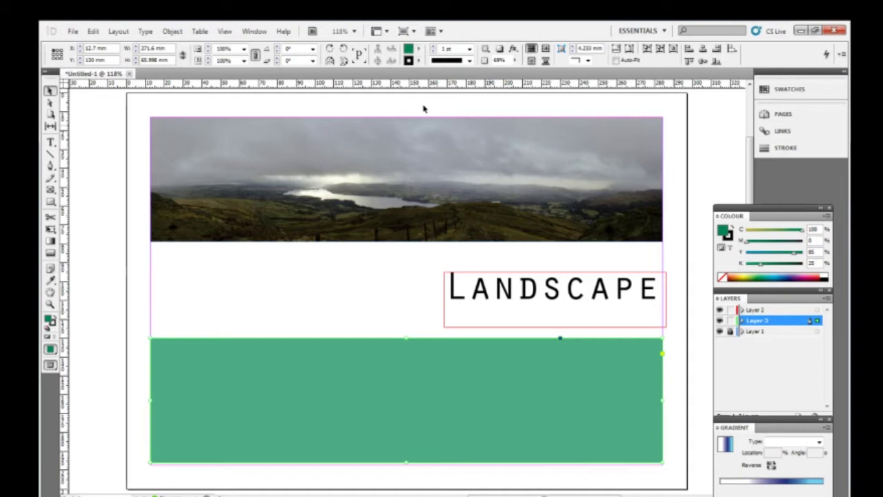
{"action": "left_click", "coordinate": [269, 32]}
{"action": "mouse_move", "coordinate": [316, 87]}
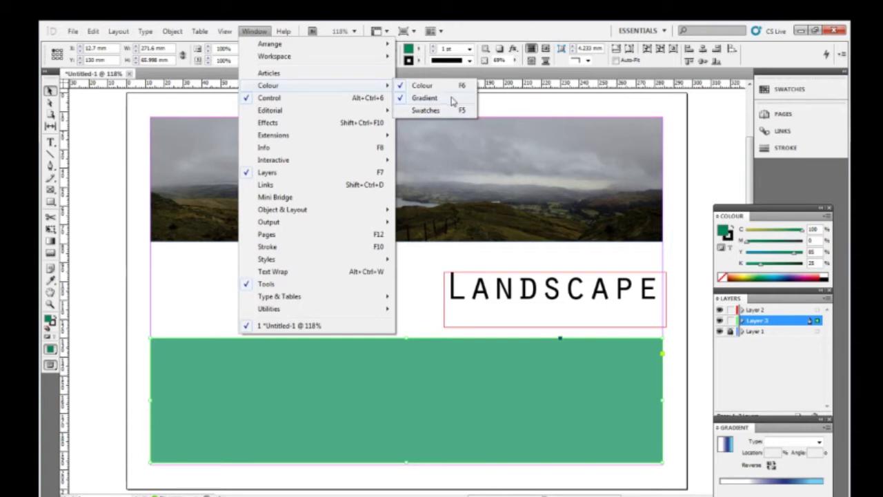
{"action": "left_click", "coordinate": [776, 192]}
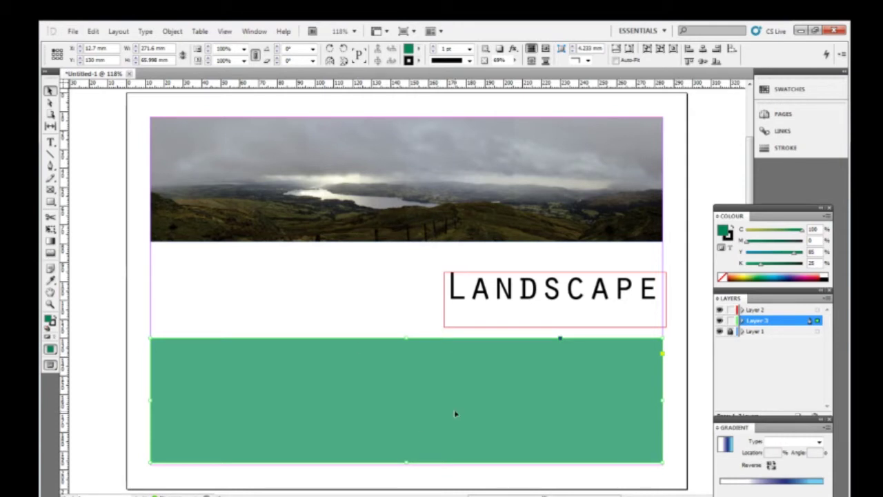
- Examine which objects belong to each layer: the photo, the green rectangle and the Landscape text frame
{"action": "left_click", "coordinate": [740, 332]}
{"action": "left_click", "coordinate": [707, 298]}
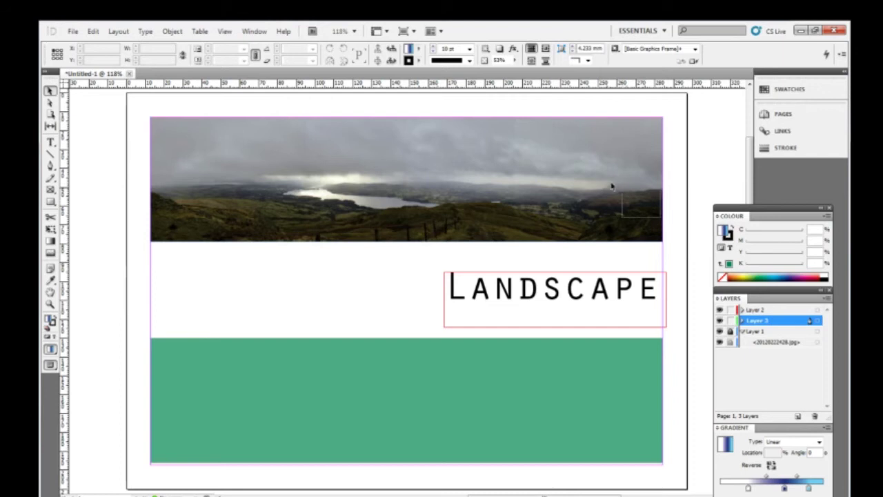
{"action": "left_click", "coordinate": [741, 331]}
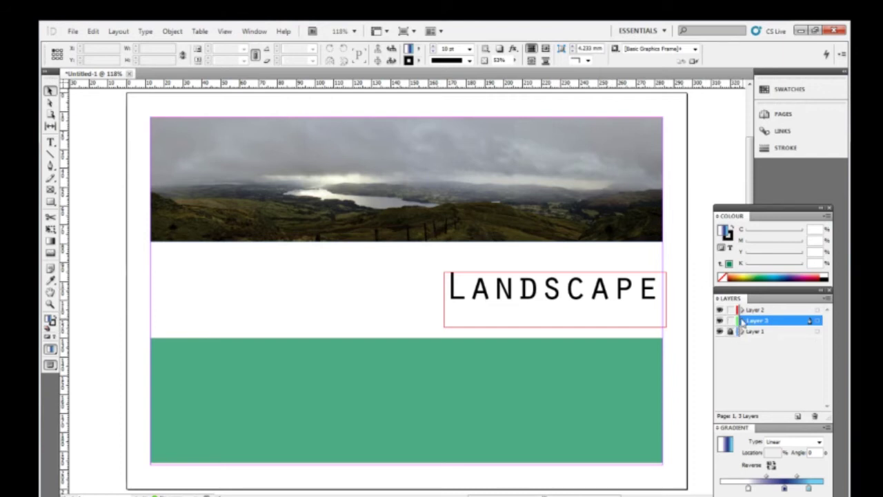
{"action": "left_click", "coordinate": [742, 322]}
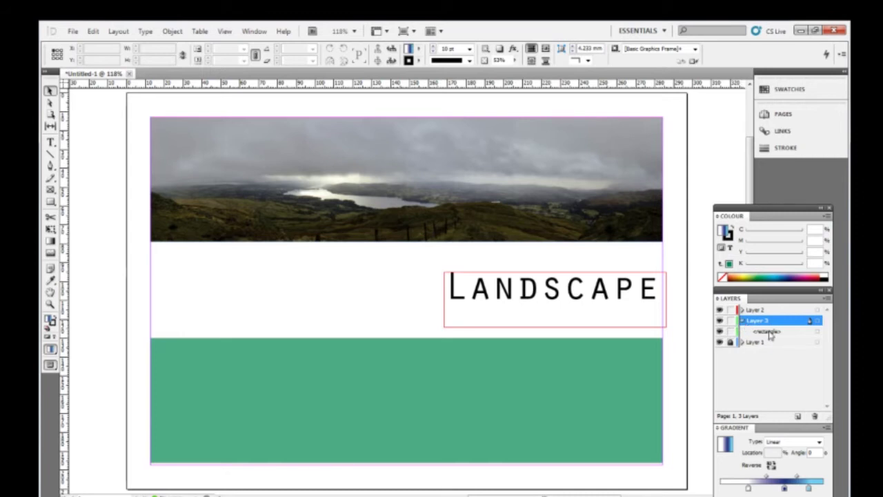
{"action": "left_click", "coordinate": [770, 331]}
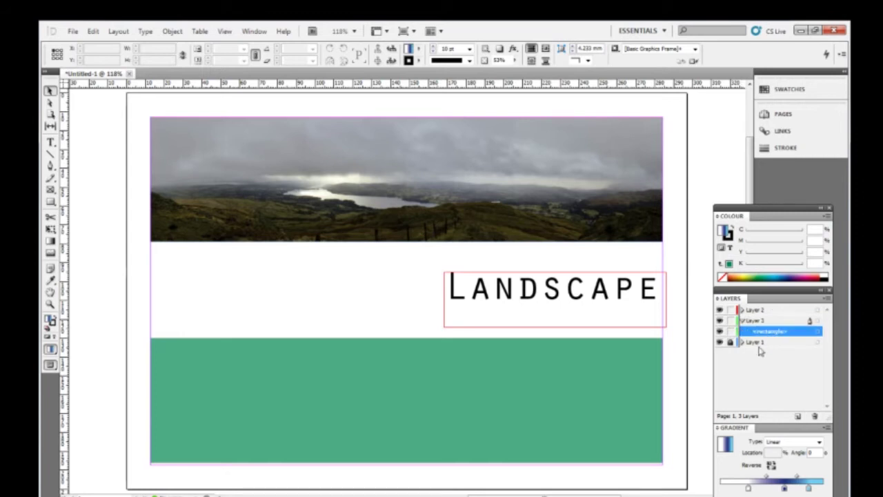
{"action": "left_click", "coordinate": [620, 361]}
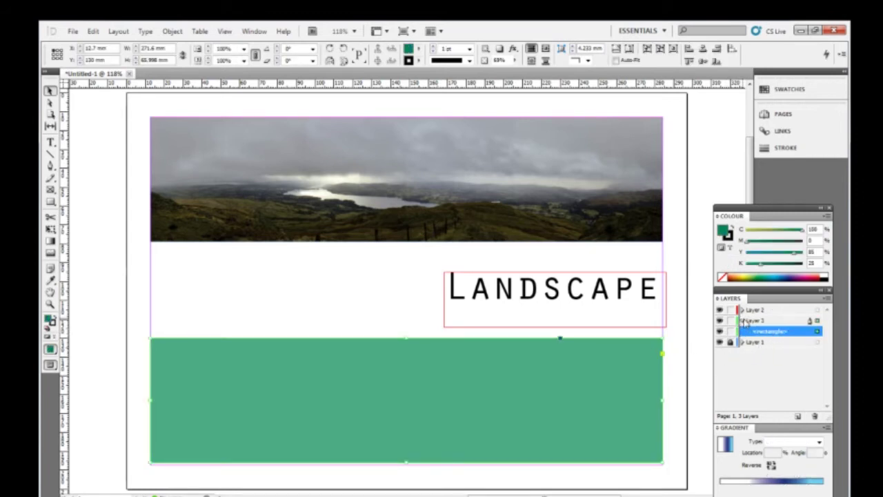
{"action": "left_click", "coordinate": [741, 321]}
{"action": "left_click", "coordinate": [631, 296]}
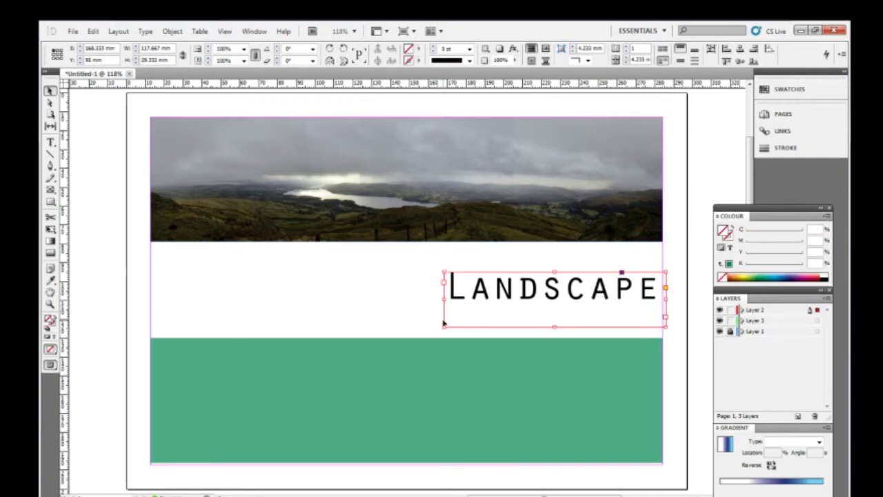
- Set the green rectangle's opacity to 100% and change its fill to light blue (C=62 M=0 Y=0 K=0)
{"action": "left_click", "coordinate": [419, 351]}
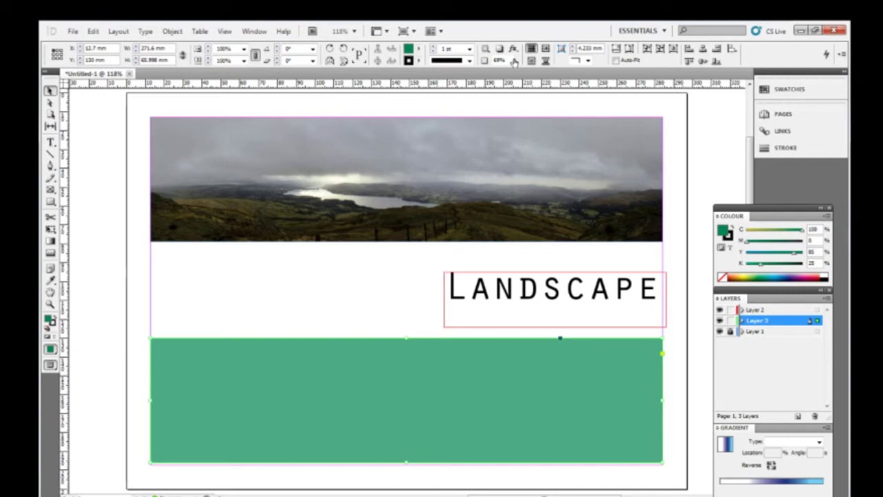
{"action": "left_click_drag", "start_coordinate": [519, 71], "coordinate": [537, 71]}
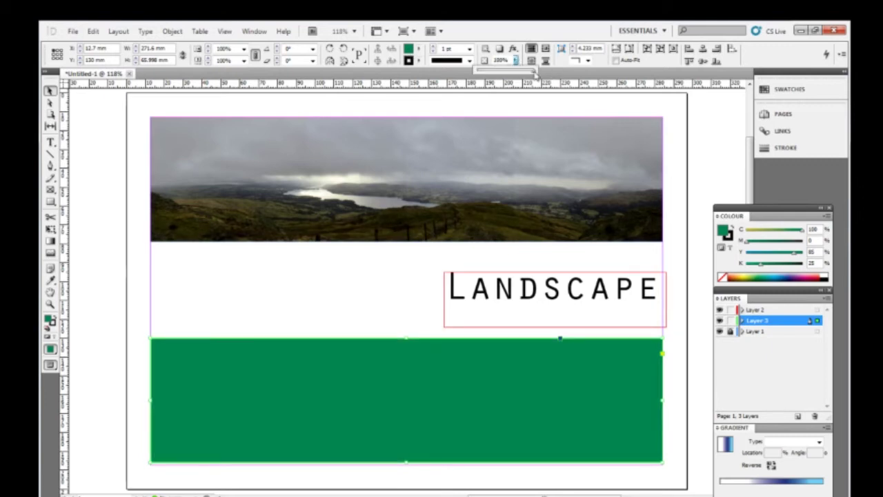
{"action": "left_click", "coordinate": [417, 49]}
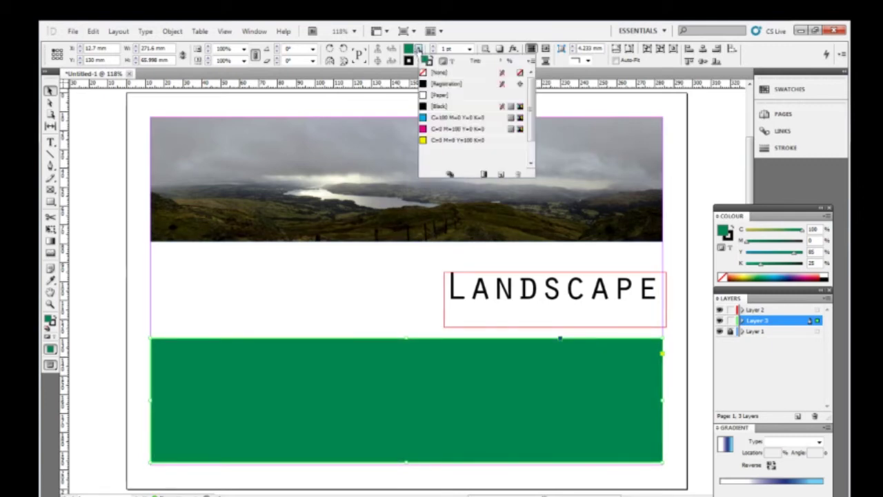
{"action": "scroll", "coordinate": [459, 162], "scroll_direction": "down", "scroll_amount": 1}
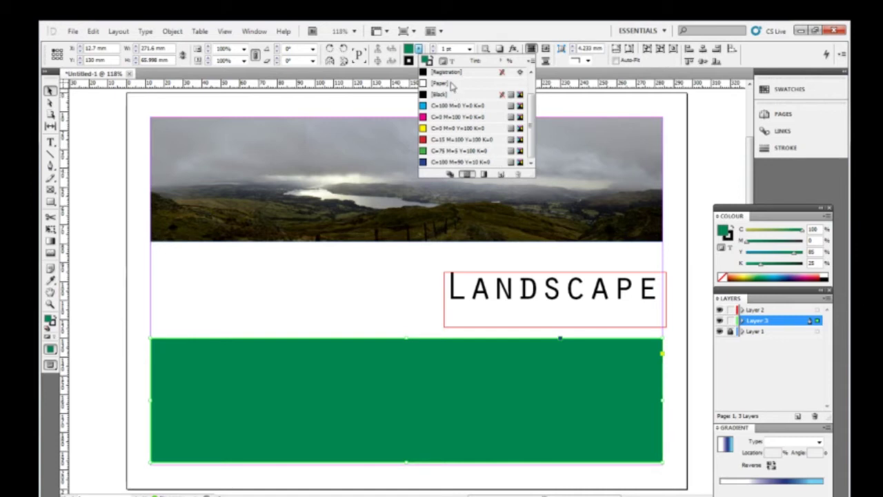
{"action": "left_click", "coordinate": [418, 51]}
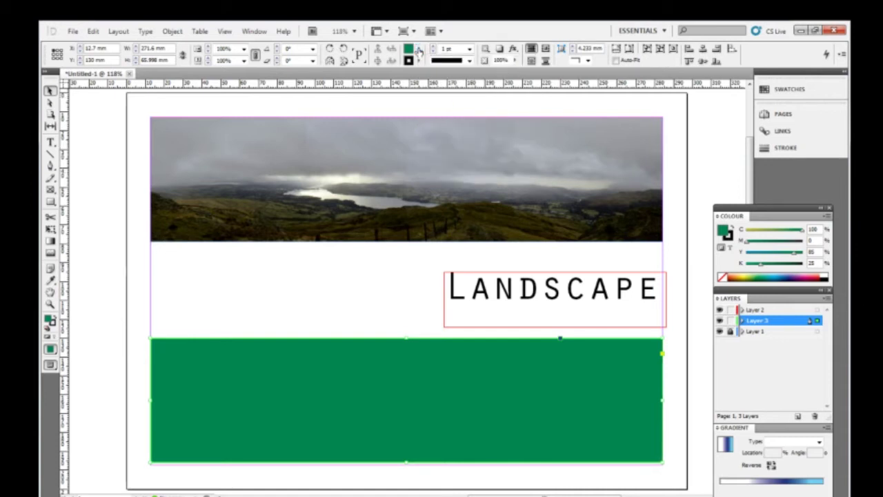
{"action": "left_click", "coordinate": [419, 51]}
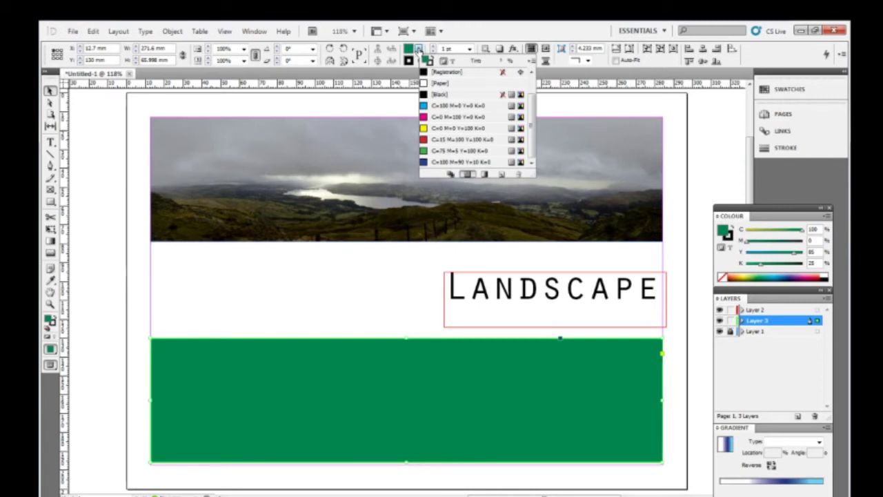
{"action": "left_click", "coordinate": [418, 51]}
{"action": "left_click", "coordinate": [419, 51], "text": "shift"}
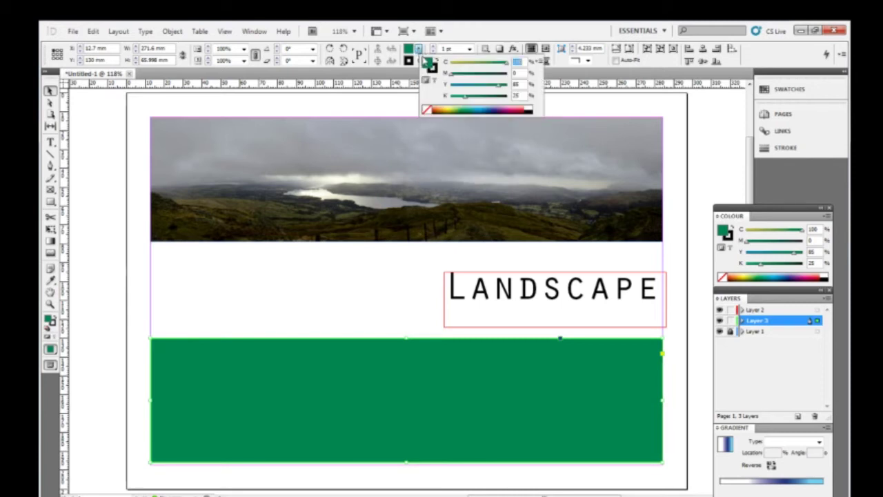
{"action": "left_click", "coordinate": [478, 112]}
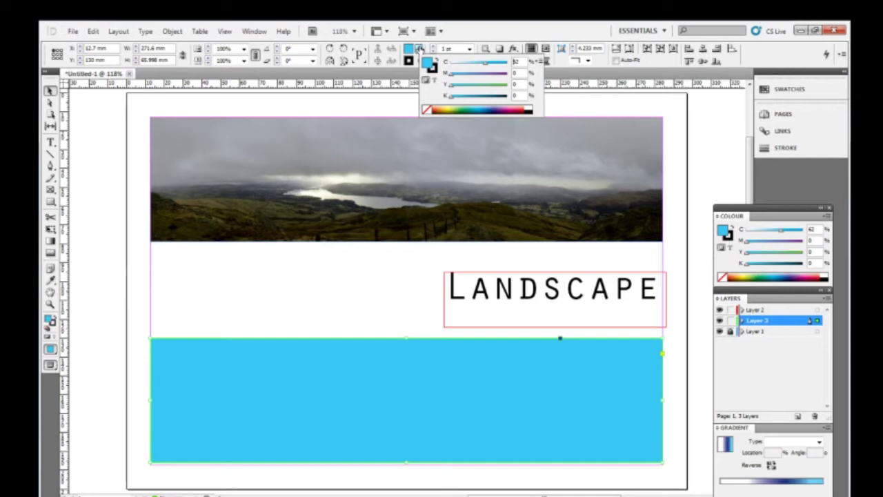
- View the rectangle's fill in the Colour Picker and accept the existing colour
{"action": "left_click", "coordinate": [418, 50]}
{"action": "double_click", "coordinate": [408, 51]}
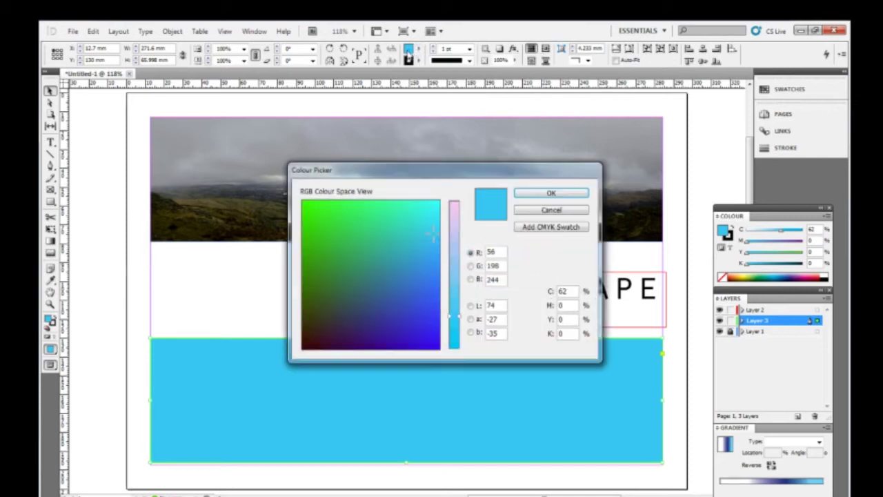
{"action": "left_click", "coordinate": [533, 194]}
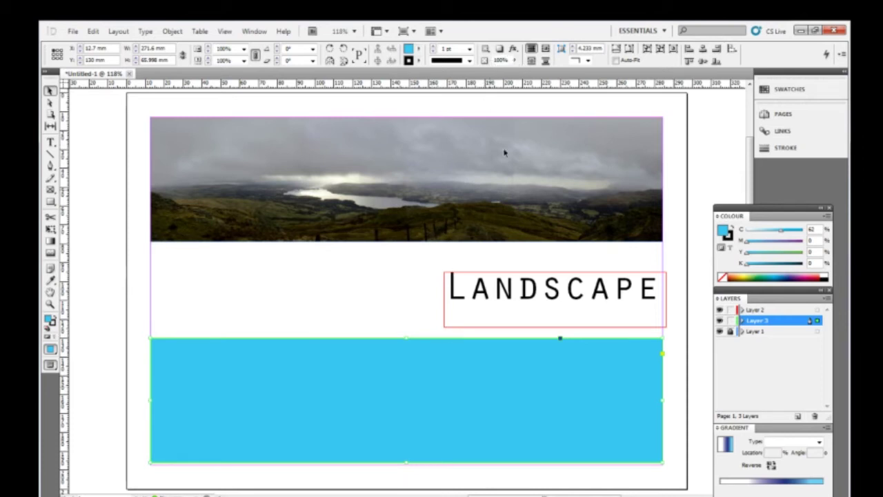
- Set the blue rectangle's opacity to 80% and move it exactly over the landscape photo
{"action": "left_click", "coordinate": [515, 61]}
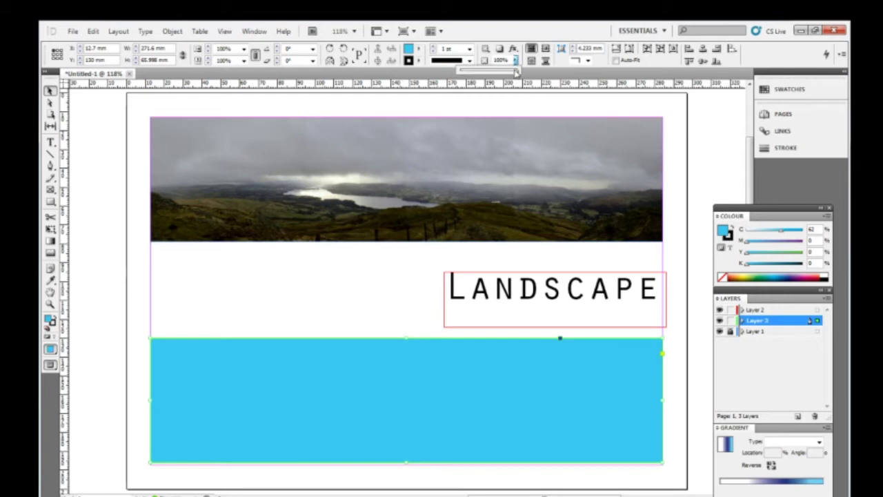
{"action": "mouse_move", "coordinate": [515, 72]}
{"action": "left_mouse_down"}
{"action": "mouse_move", "coordinate": [497, 73]}
{"action": "mouse_move", "coordinate": [506, 72]}
{"action": "left_mouse_up"}
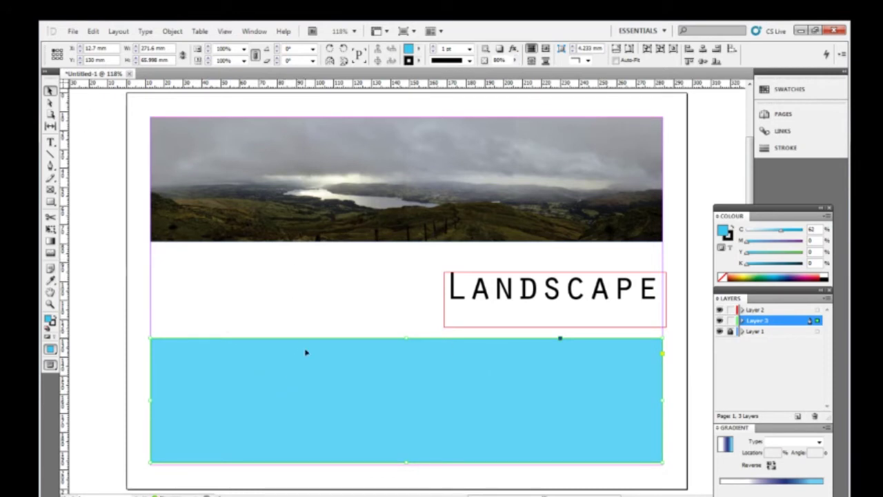
{"action": "left_click_drag", "start_coordinate": [372, 376], "coordinate": [386, 174]}
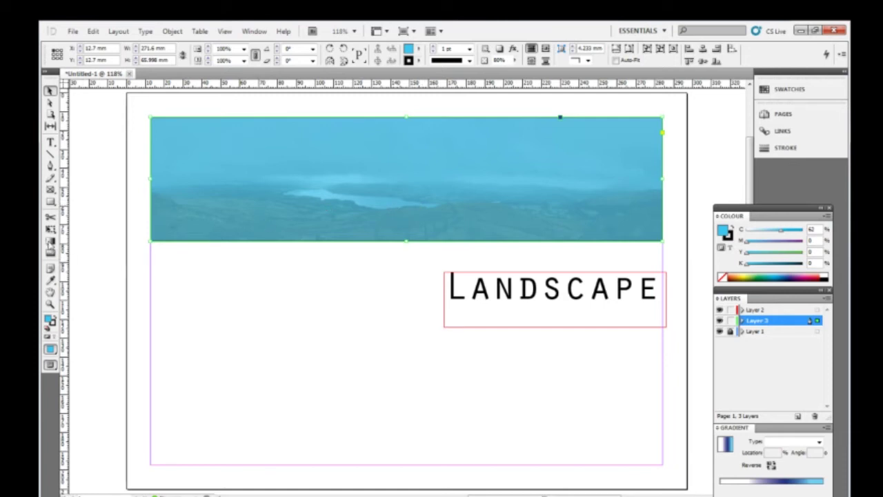
- Apply a linear gradient across the rectangle's width from white to light blue, removing the dark blue middle stop
{"action": "left_click", "coordinate": [50, 241]}
{"action": "left_click_drag", "start_coordinate": [163, 172], "coordinate": [655, 173]}
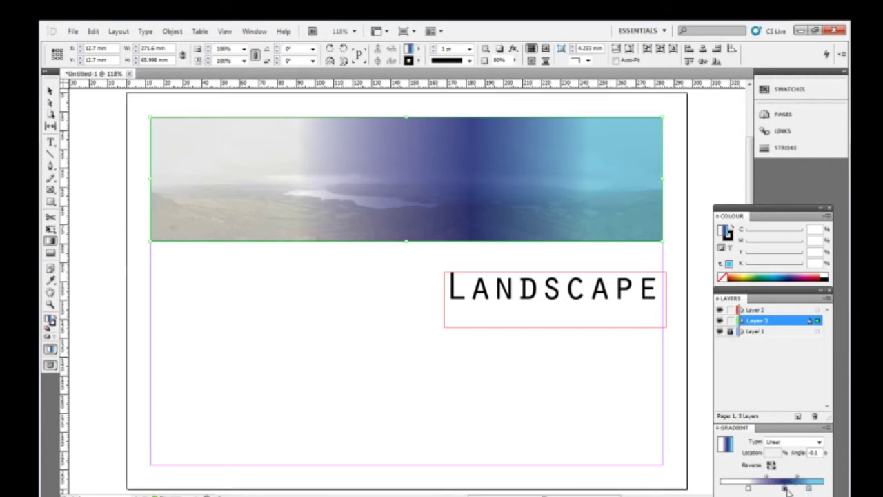
{"action": "left_click_drag", "start_coordinate": [784, 487], "coordinate": [789, 495]}
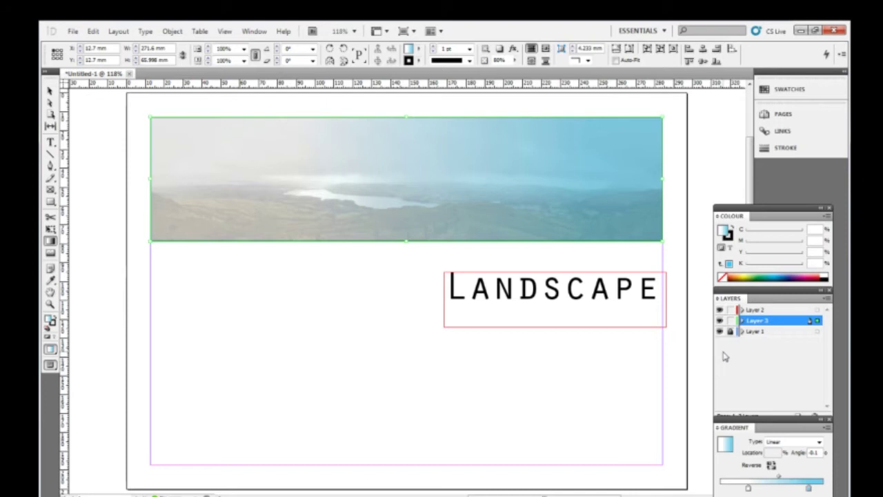
- Mix a dark purple-blue (C=79 M=75 Y=0 K=24) and add it as a middle gradient stop at about 56%
{"action": "left_click", "coordinate": [790, 278]}
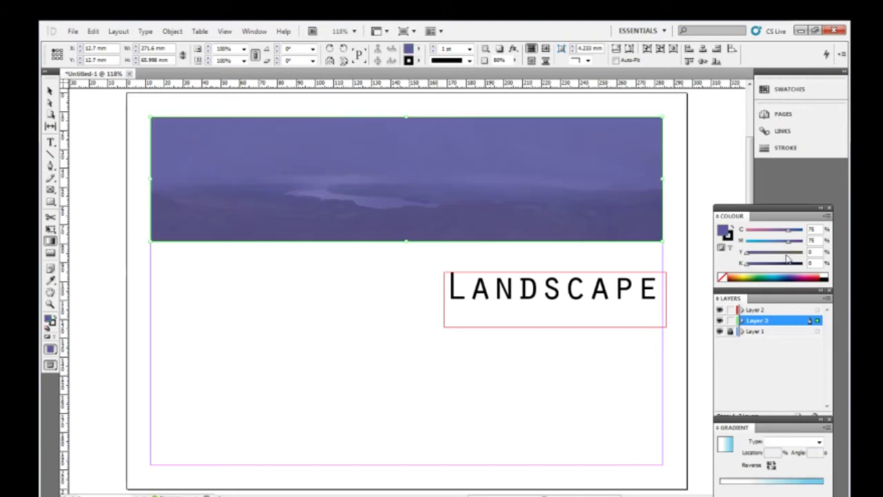
{"action": "left_click", "coordinate": [760, 264]}
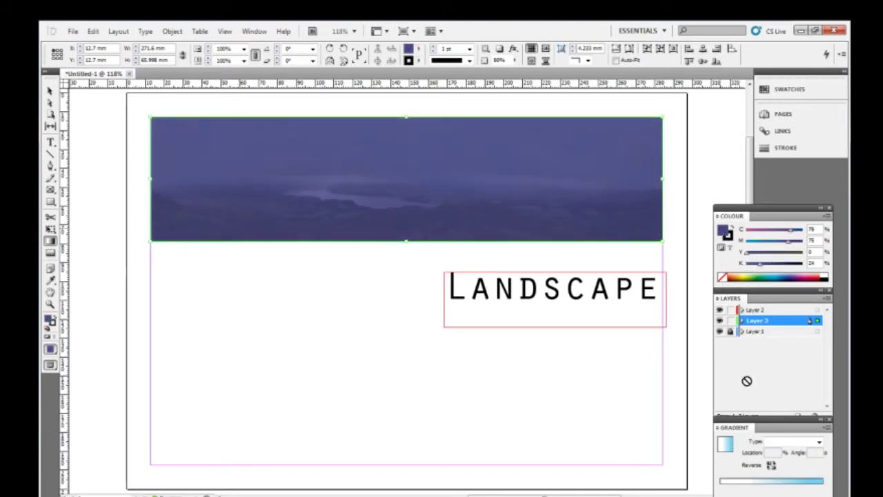
{"action": "left_click", "coordinate": [781, 483]}
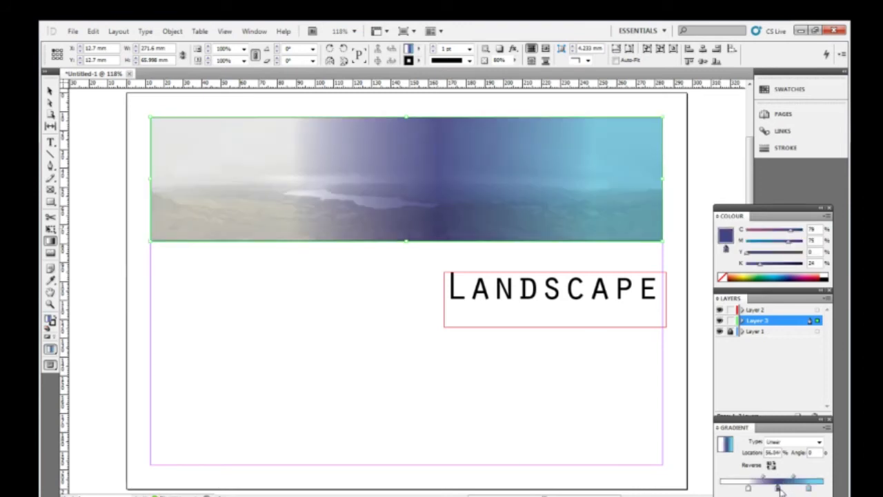
- Fine-tune the purple-blue middle stop and shift the gradient midpoint between it and light blue to about 56%
{"action": "left_click_drag", "start_coordinate": [779, 489], "coordinate": [783, 489]}
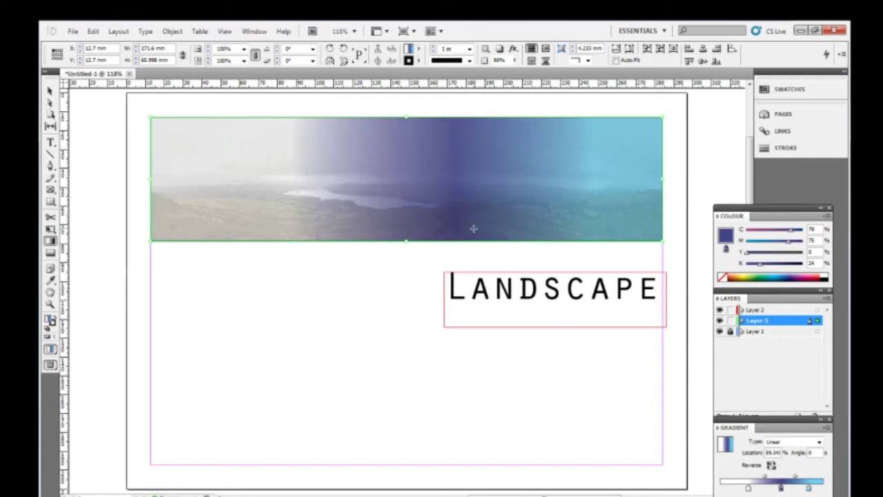
{"action": "left_click_drag", "start_coordinate": [782, 489], "coordinate": [782, 488]}
{"action": "mouse_move", "coordinate": [794, 476]}
{"action": "left_mouse_down"}
{"action": "mouse_move", "coordinate": [814, 488]}
{"action": "mouse_move", "coordinate": [798, 478]}
{"action": "left_mouse_up"}
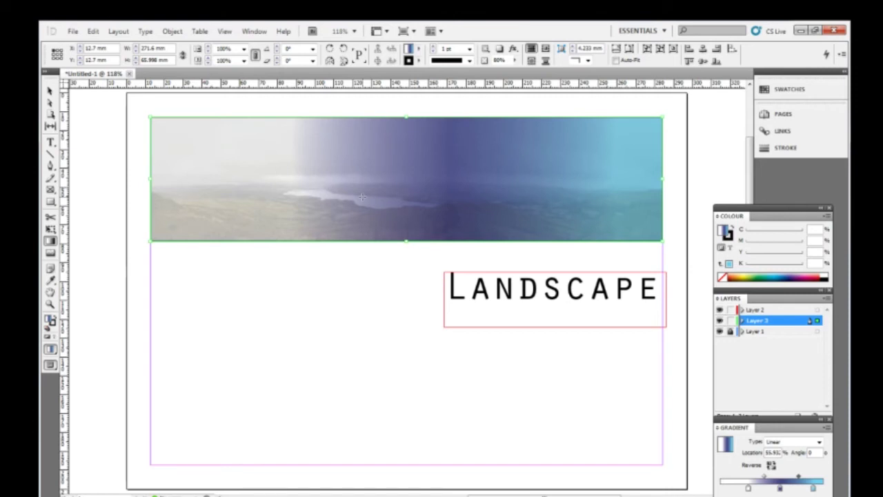
- Apply a gradient feather horizontally across nearly the full width of the gradient rectangle
{"action": "left_click", "coordinate": [50, 253]}
{"action": "left_click_drag", "start_coordinate": [161, 176], "coordinate": [643, 179]}
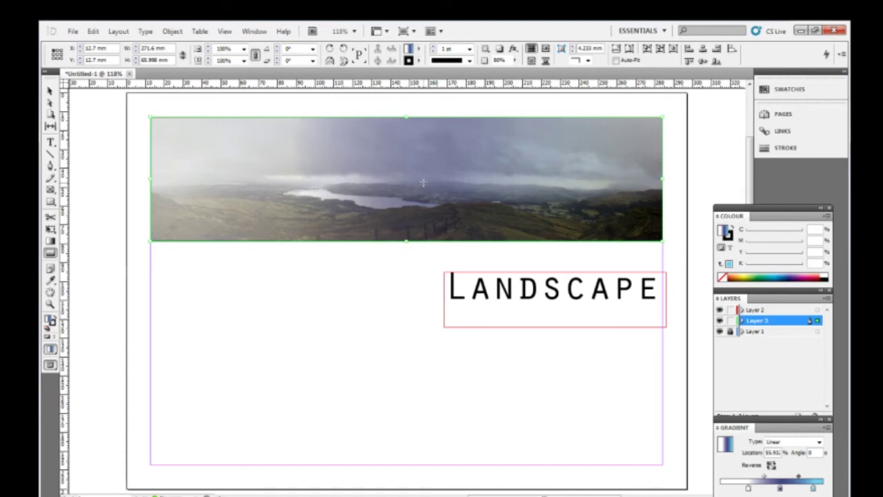
{"action": "double_click", "coordinate": [50, 254]}
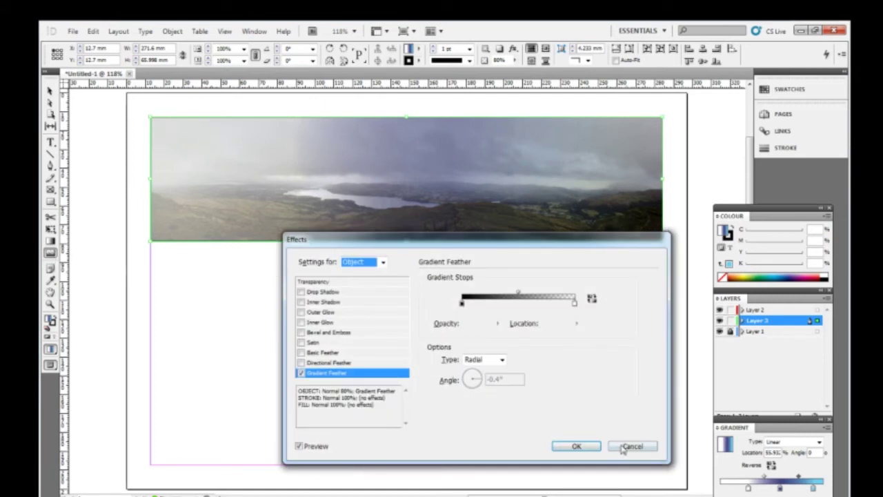
{"action": "left_click", "coordinate": [632, 446]}
- Edit the rectangle's Gradient Feather effect and set its type to Linear
{"action": "left_click", "coordinate": [514, 52]}
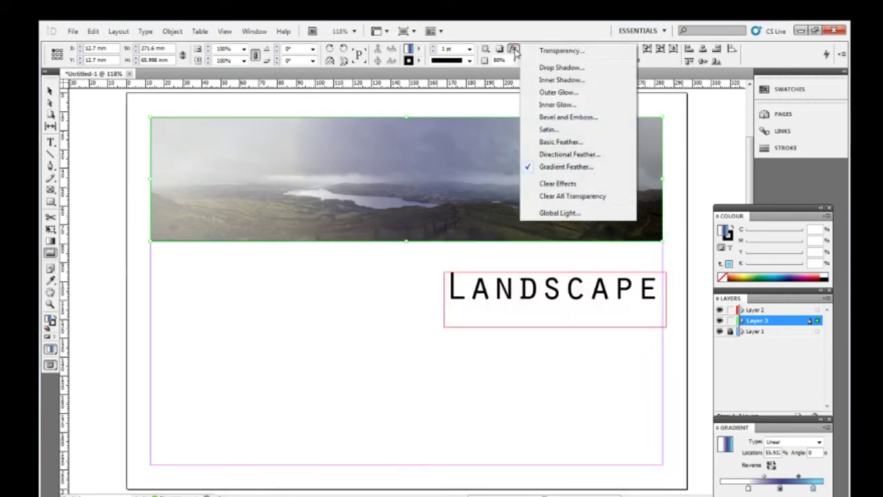
{"action": "left_click", "coordinate": [595, 171]}
{"action": "left_click_drag", "start_coordinate": [542, 246], "coordinate": [692, 273]}
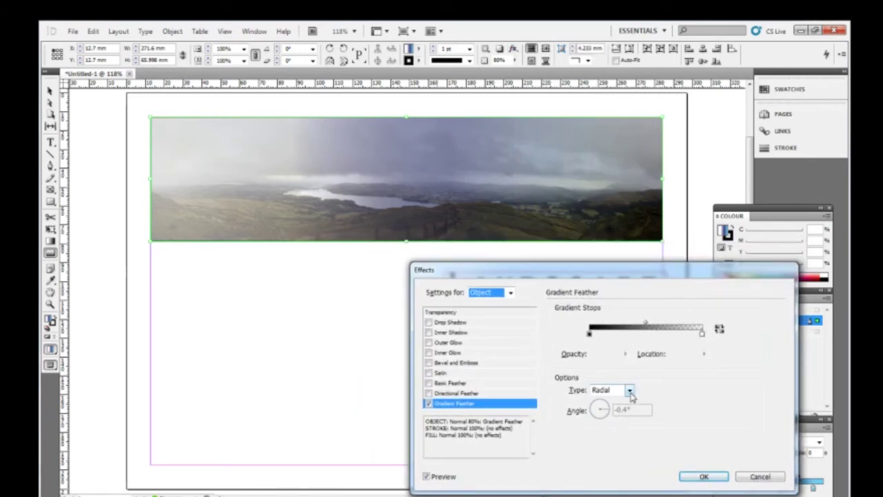
{"action": "left_click", "coordinate": [630, 391]}
{"action": "left_click", "coordinate": [619, 401]}
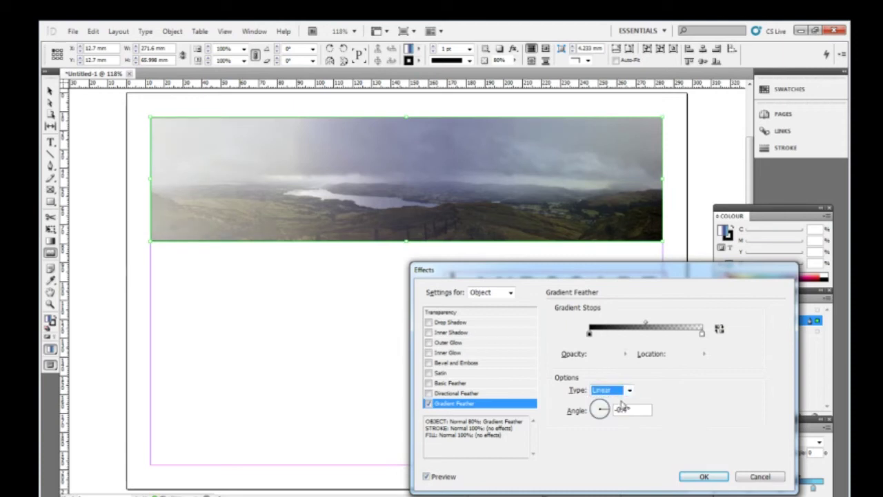
- Reverse the feather stops, with the 0% opacity stop at location 1.5% and the 100% opacity stop at location 100%
{"action": "left_click", "coordinate": [590, 334]}
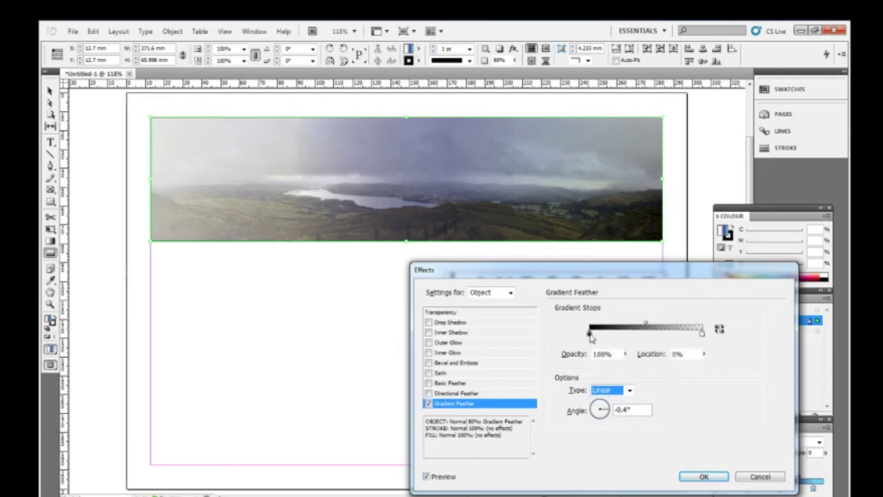
{"action": "mouse_move", "coordinate": [590, 336]}
{"action": "left_mouse_down"}
{"action": "mouse_move", "coordinate": [632, 345]}
{"action": "mouse_move", "coordinate": [698, 338]}
{"action": "mouse_move", "coordinate": [591, 339]}
{"action": "left_mouse_up"}
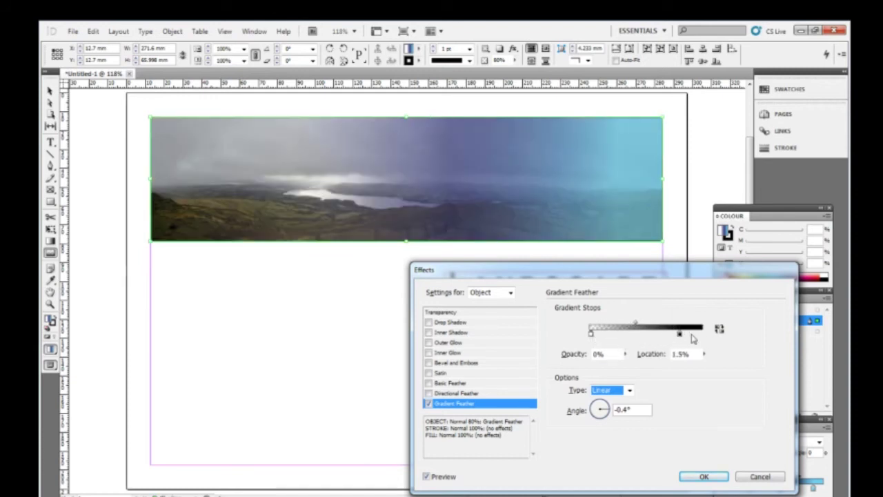
{"action": "left_click_drag", "start_coordinate": [679, 335], "coordinate": [707, 339]}
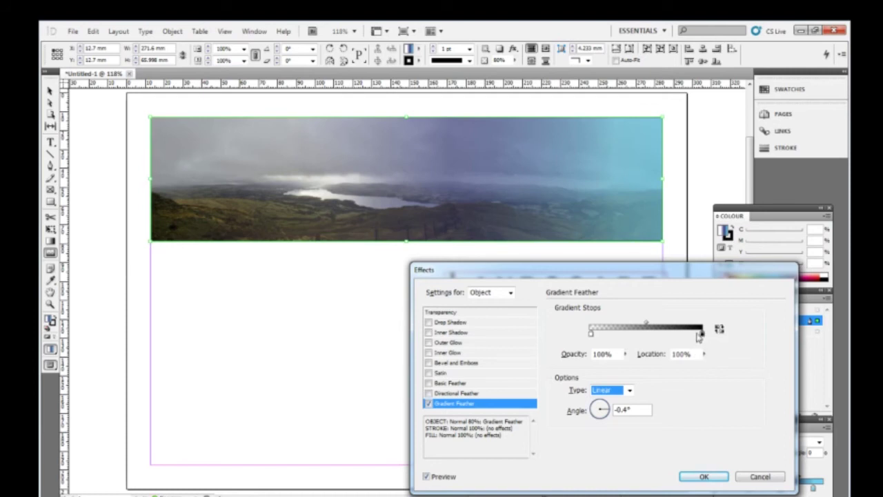
{"action": "left_click_drag", "start_coordinate": [703, 337], "coordinate": [707, 338]}
- Move the feather's midpoint to about 30% and apply the Gradient Feather effect
{"action": "left_click_drag", "start_coordinate": [548, 270], "coordinate": [476, 263]}
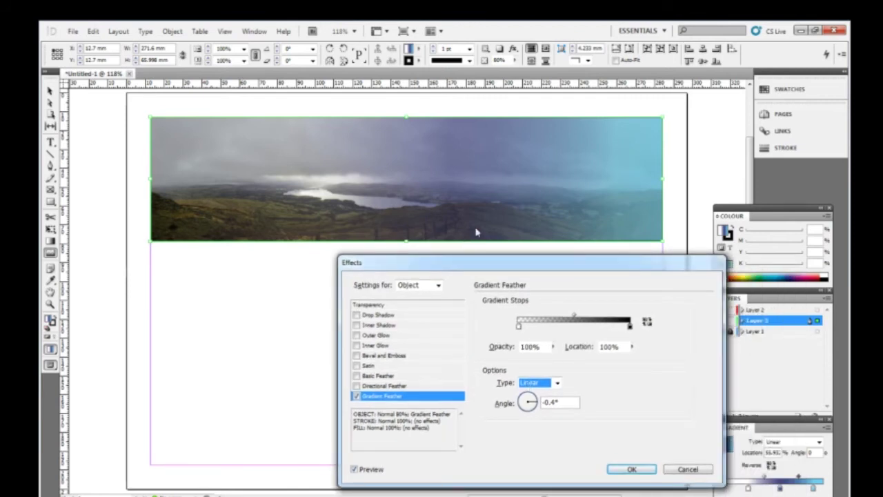
{"action": "left_click_drag", "start_coordinate": [519, 266], "coordinate": [419, 319]}
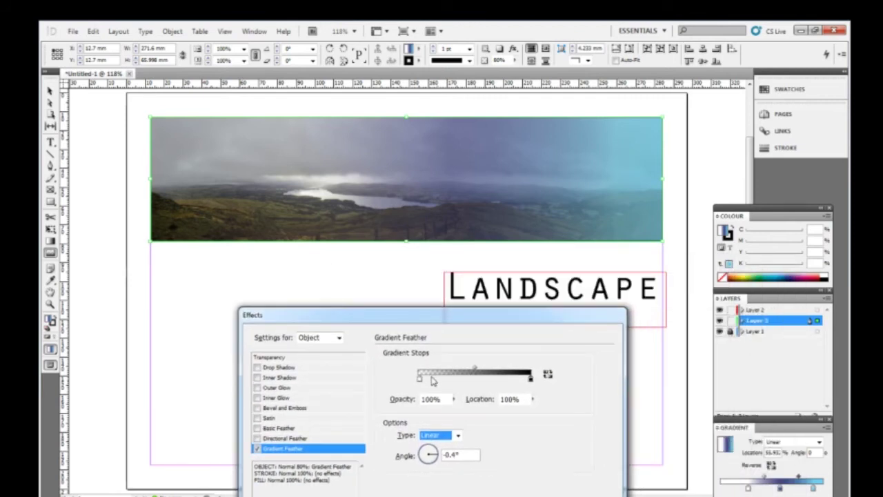
{"action": "left_click_drag", "start_coordinate": [480, 372], "coordinate": [455, 370]}
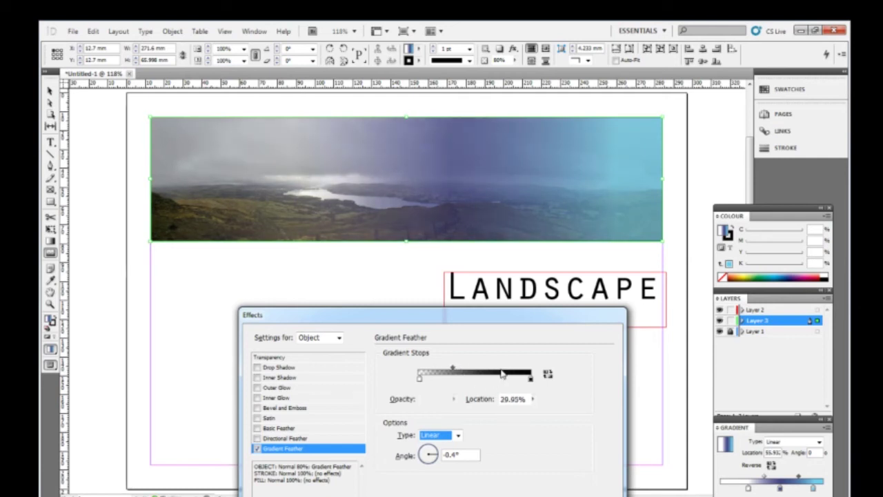
{"action": "left_click_drag", "start_coordinate": [479, 319], "coordinate": [410, 149]}
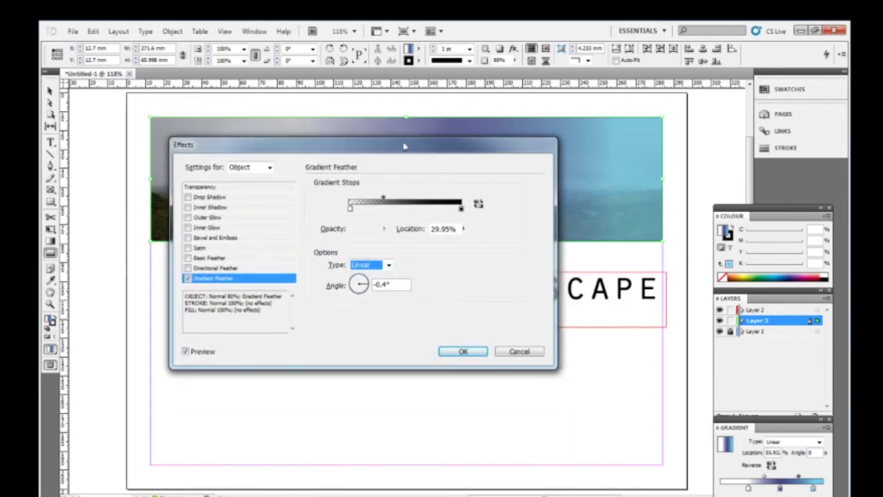
{"action": "left_click", "coordinate": [462, 351]}
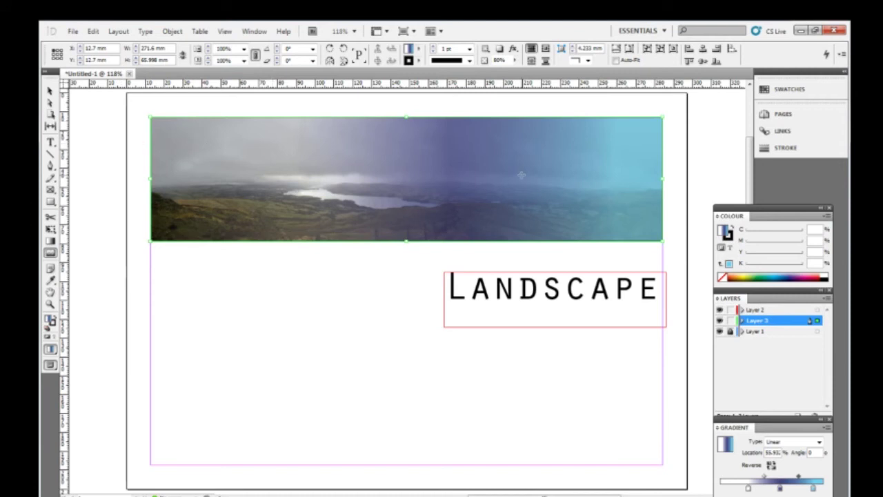
- Make Layer 1 active, expand its contents and try to pick the photo item
{"action": "left_click", "coordinate": [759, 333]}
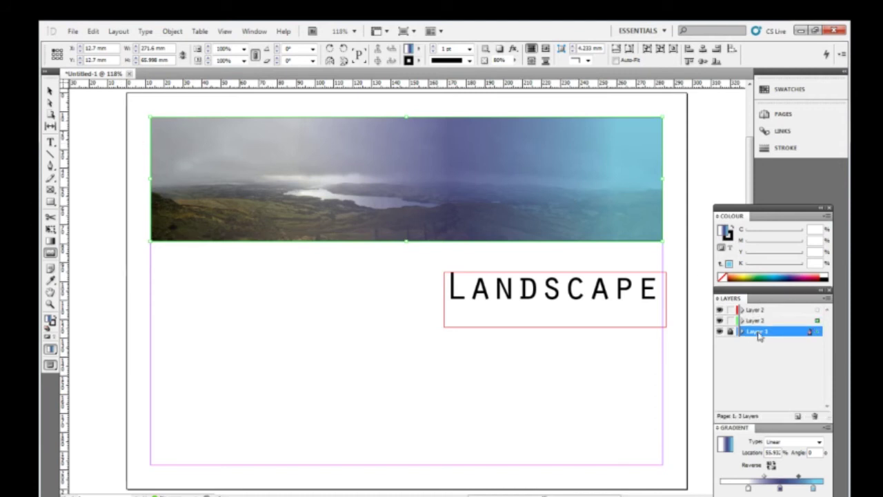
{"action": "left_click", "coordinate": [742, 332]}
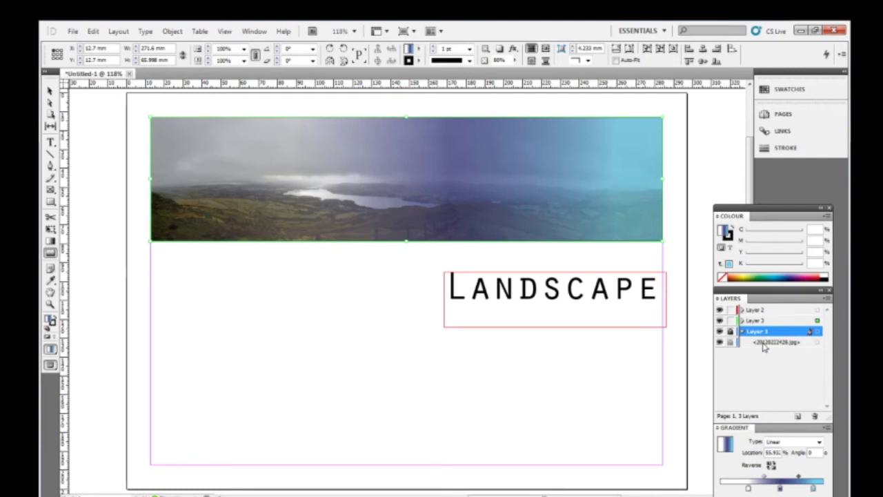
{"action": "left_click", "coordinate": [764, 342]}
{"action": "mouse_move", "coordinate": [758, 345]}
{"action": "left_mouse_down"}
{"action": "mouse_move", "coordinate": [750, 332]}
{"action": "mouse_move", "coordinate": [764, 359]}
{"action": "left_mouse_up"}
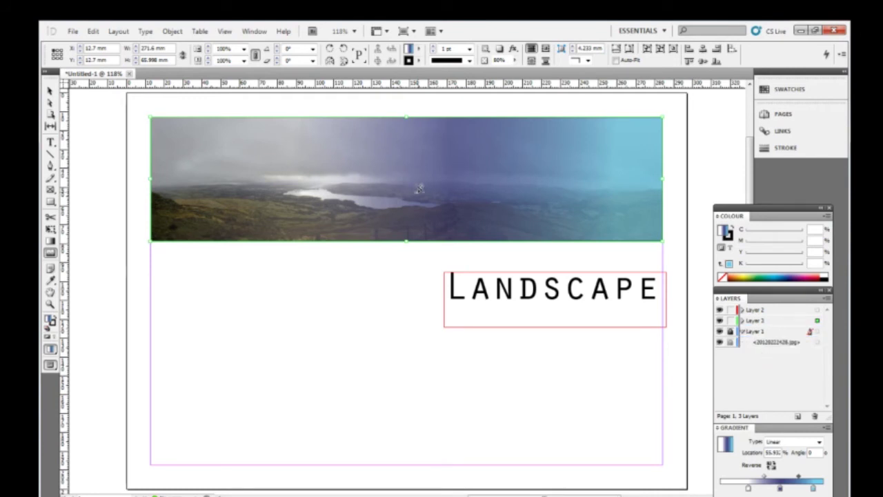
- Move the gradient rectangle down to uncover the photo's upper strip, and select the photo with Layer 1 unlocked
{"action": "left_click", "coordinate": [51, 91]}
{"action": "left_click_drag", "start_coordinate": [257, 169], "coordinate": [255, 200]}
{"action": "left_click", "coordinate": [283, 133]}
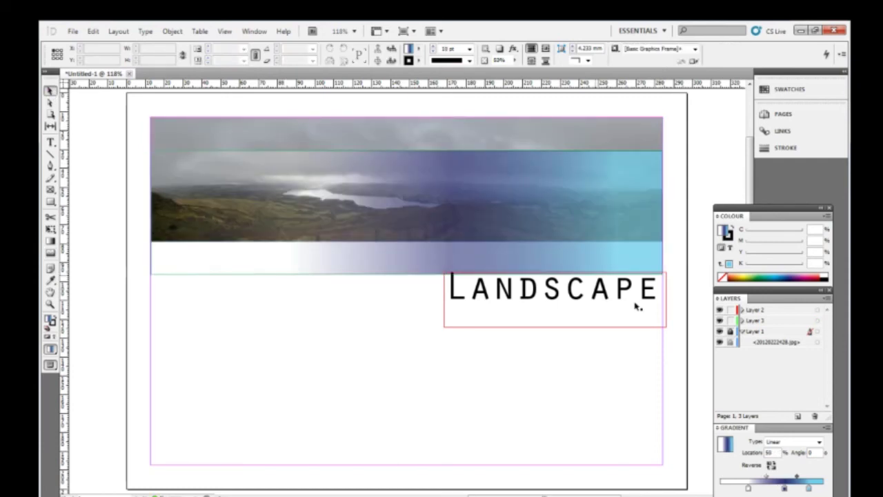
{"action": "left_click", "coordinate": [463, 167]}
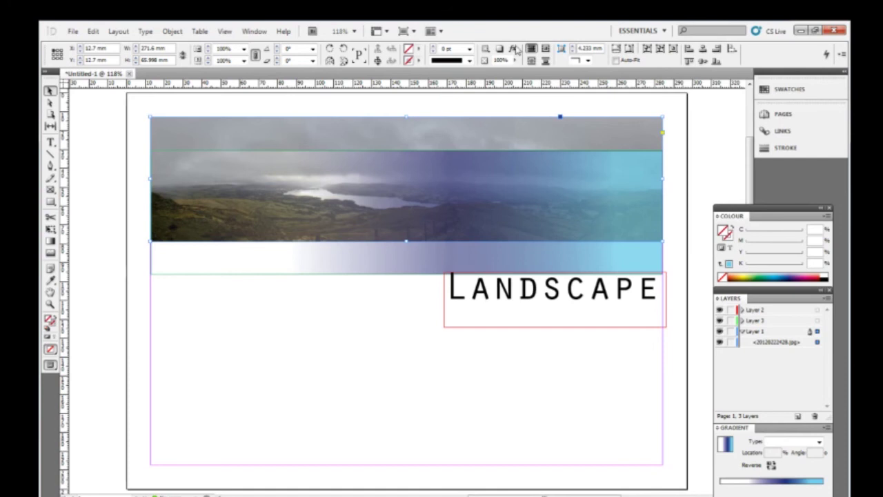
- Apply a Bevel and Emboss effect to the landscape photo with a size of 5 mm
{"action": "left_click", "coordinate": [514, 50]}
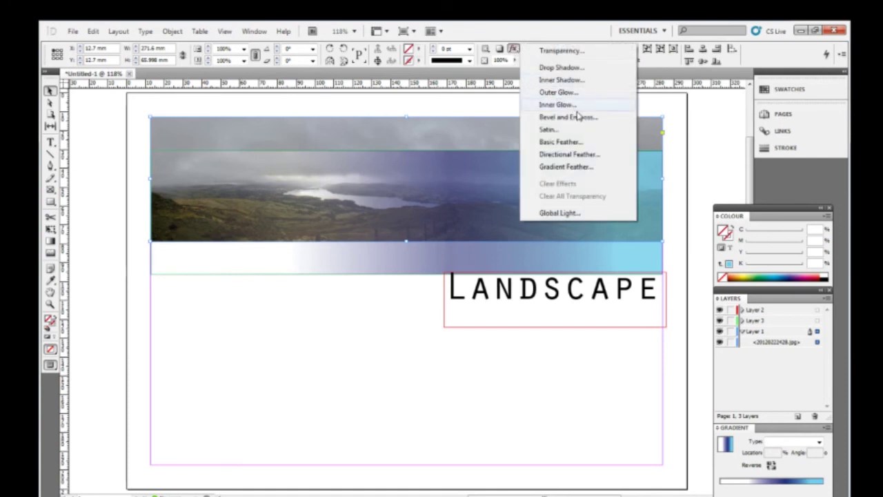
{"action": "left_click", "coordinate": [584, 122]}
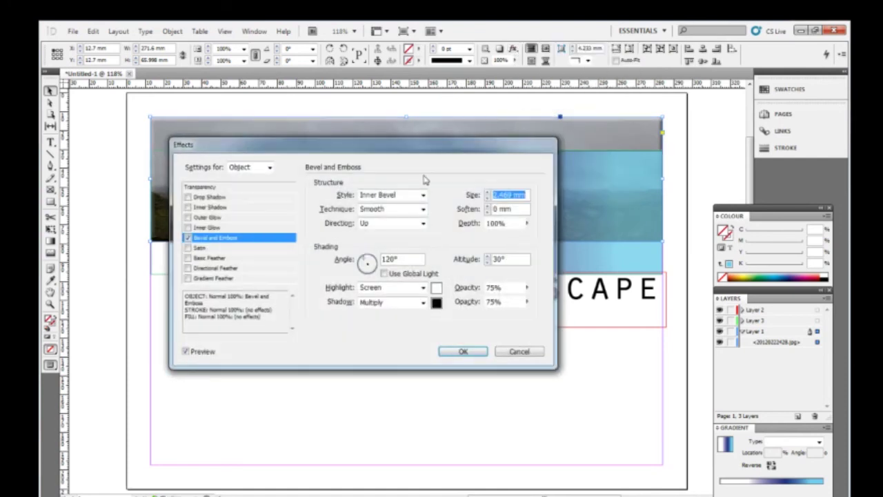
{"action": "left_click_drag", "start_coordinate": [428, 153], "coordinate": [547, 230]}
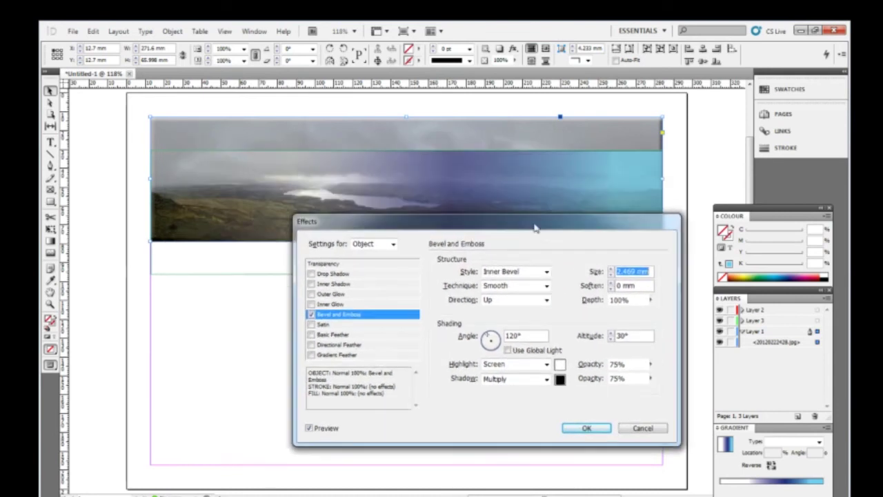
{"action": "type", "text": "5"}
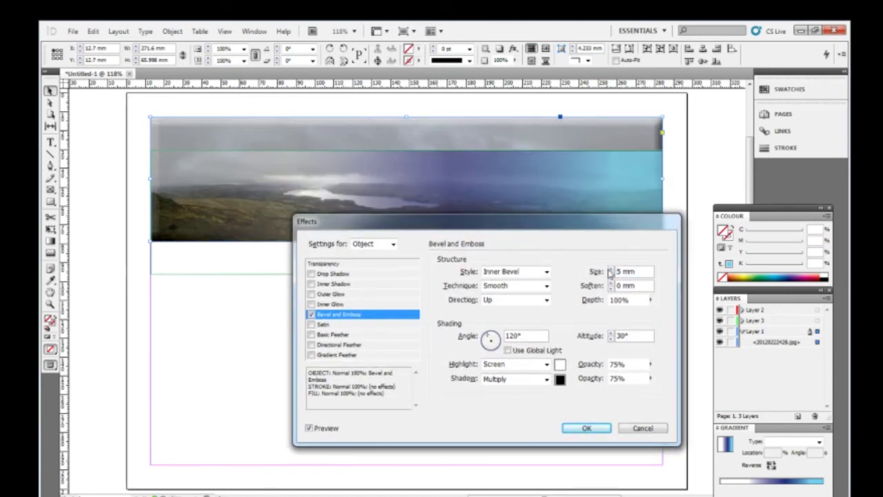
{"action": "key", "text": "Tab"}
{"action": "left_click", "coordinate": [586, 427]}
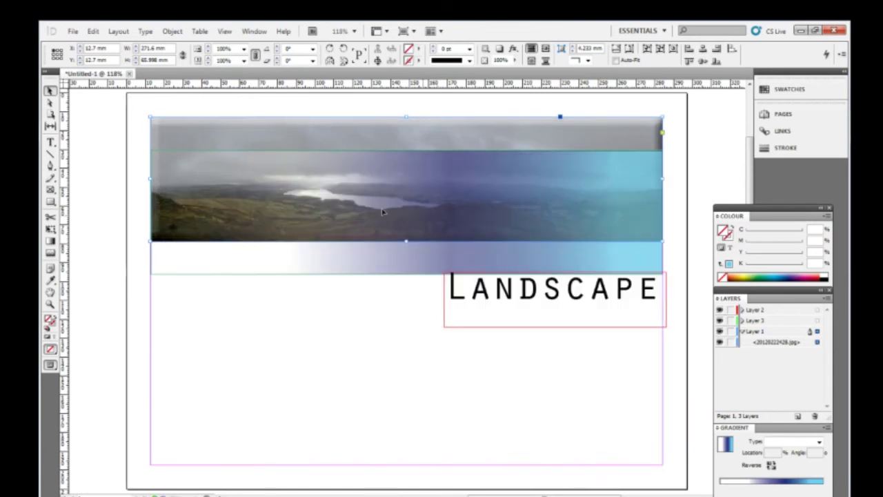
- Lock Layer 1 and move the gradient rectangle on Layer 3 back exactly over the photo
{"action": "left_click", "coordinate": [730, 331]}
{"action": "left_click", "coordinate": [746, 321]}
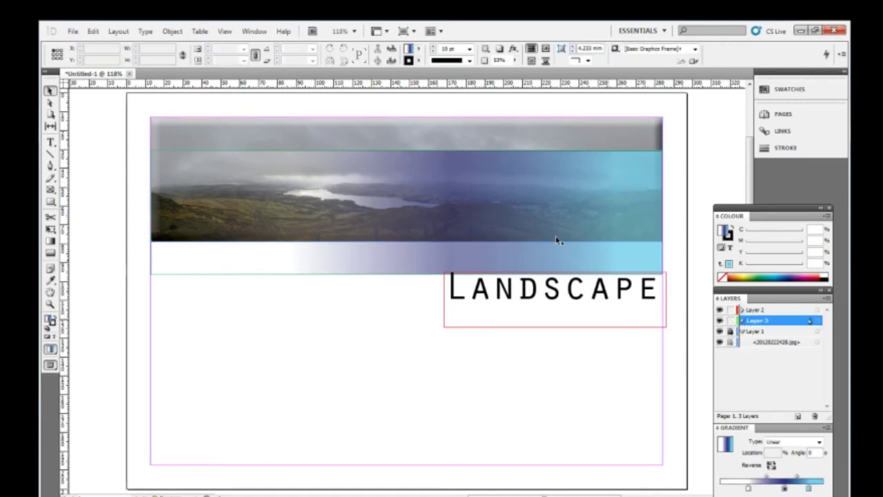
{"action": "left_click_drag", "start_coordinate": [389, 222], "coordinate": [406, 219]}
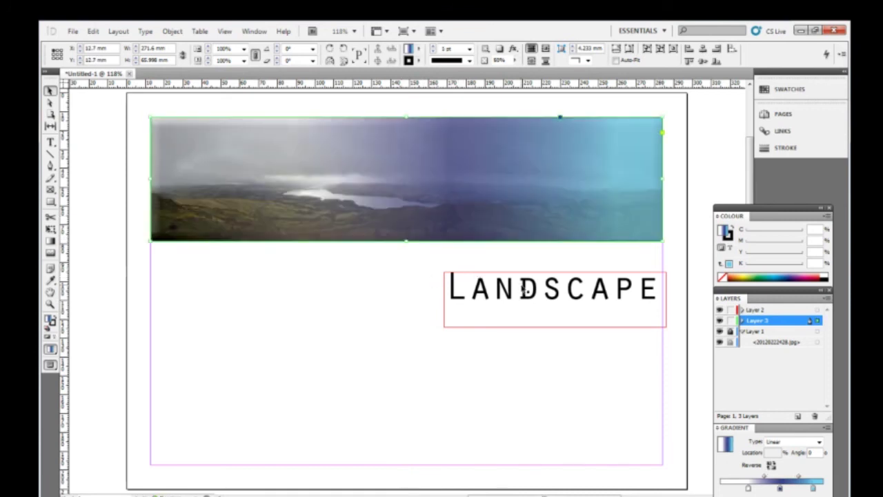
- Move the LANDSCAPE text frame on Layer 2 onto the banner's lower-right corner, at about X 170 mm, Y 61.7 mm
{"action": "left_click", "coordinate": [765, 312]}
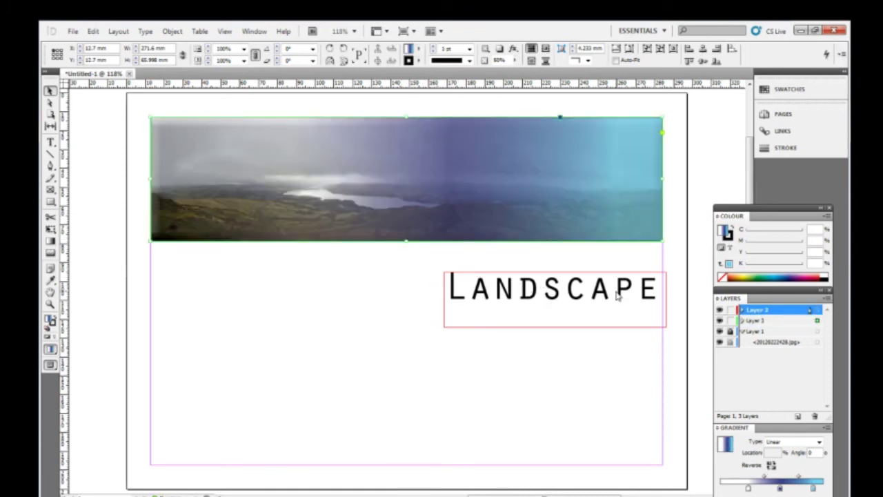
{"action": "left_click_drag", "start_coordinate": [618, 295], "coordinate": [620, 232]}
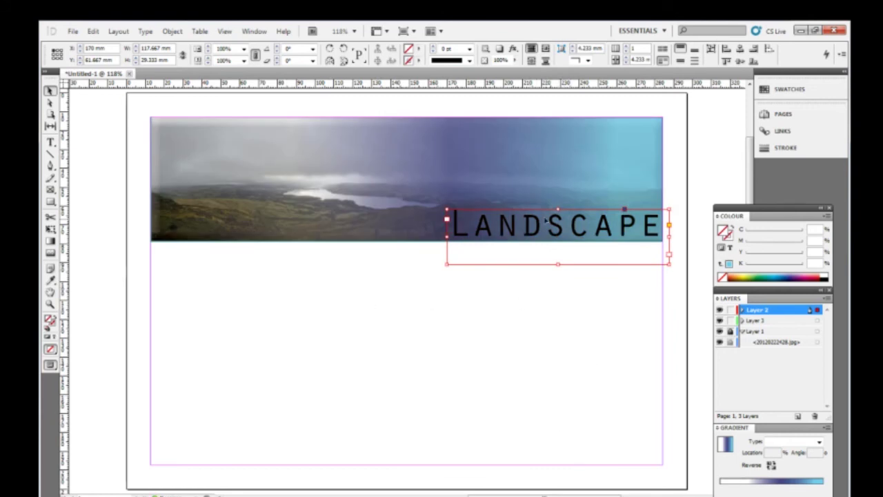
- Add an Inner Glow effect to the LANDSCAPE text, keeping the text in view beside the settings
{"action": "left_click", "coordinate": [513, 49]}
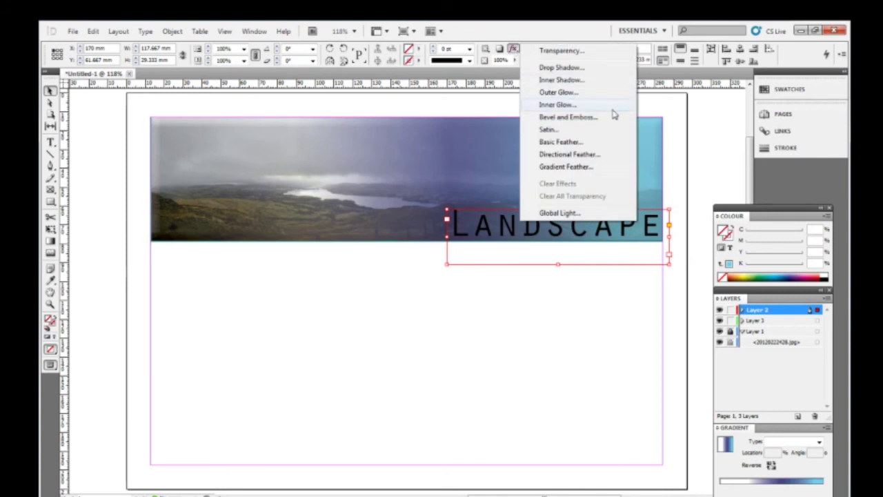
{"action": "left_click", "coordinate": [605, 106]}
{"action": "left_click_drag", "start_coordinate": [503, 227], "coordinate": [503, 240]}
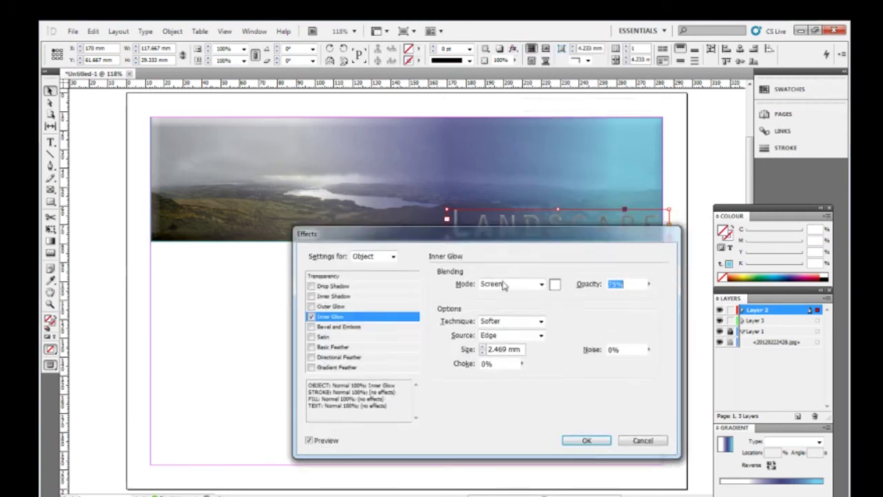
{"action": "mouse_move", "coordinate": [503, 282]}
{"action": "left_mouse_down"}
{"action": "mouse_move", "coordinate": [500, 299]}
{"action": "mouse_move", "coordinate": [503, 282]}
{"action": "left_mouse_up"}
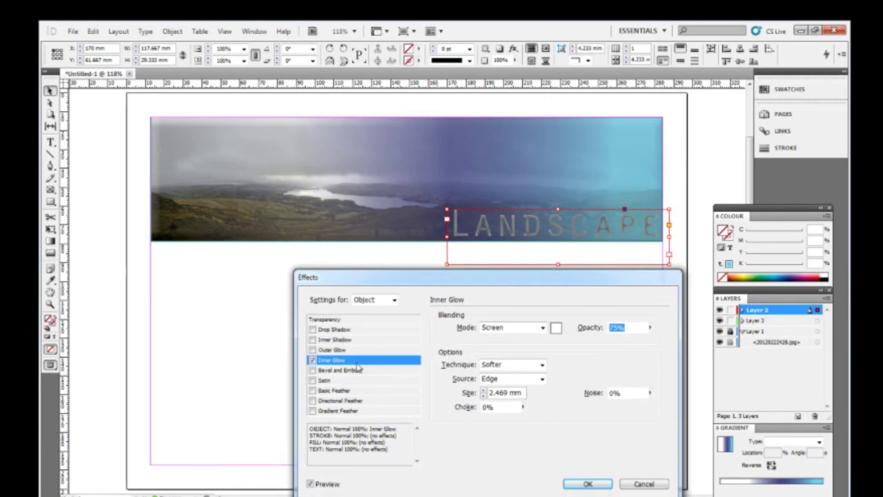
- Try the Multiply blending mode for the text's inner glow and return it to Screen
{"action": "left_click", "coordinate": [540, 326]}
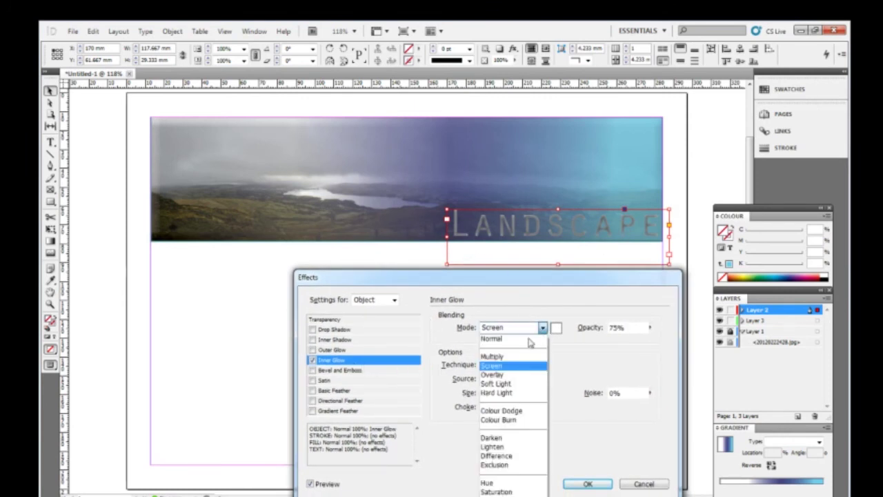
{"action": "left_click", "coordinate": [517, 356]}
{"action": "left_click", "coordinate": [541, 329]}
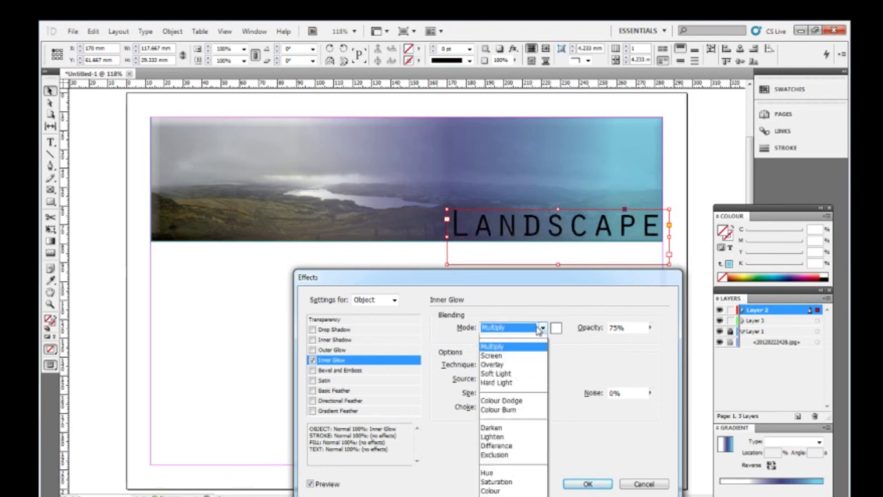
{"action": "left_click", "coordinate": [510, 366]}
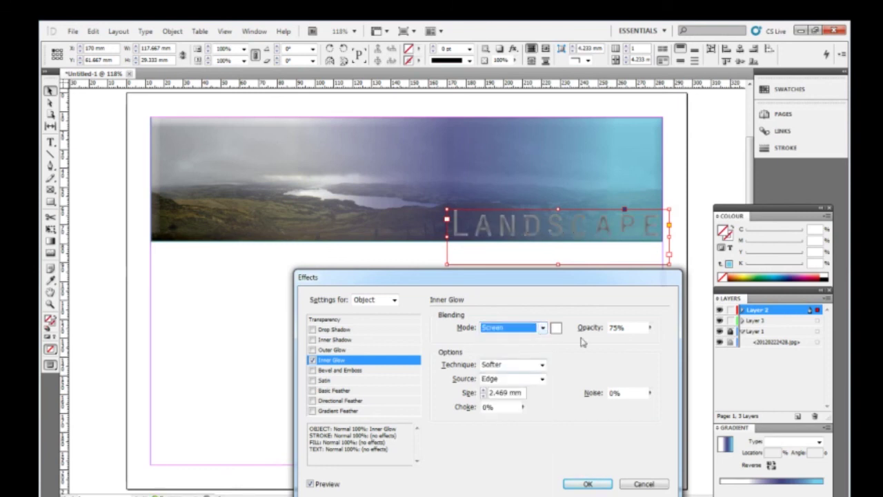
- Raise the LANDSCAPE text's inner glow opacity to 100% and add a Drop Shadow with its default settings, applied to the whole object
{"action": "left_click", "coordinate": [650, 328]}
{"action": "left_click_drag", "start_coordinate": [648, 341], "coordinate": [669, 340]}
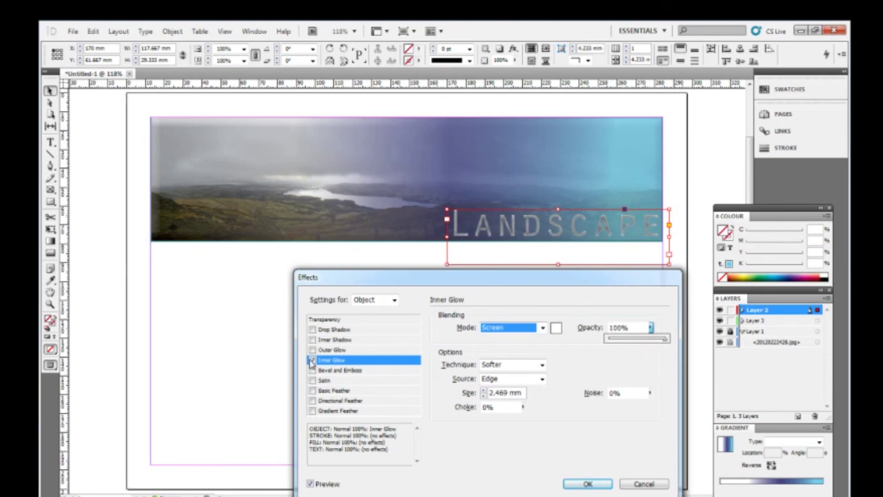
{"action": "left_click", "coordinate": [312, 330]}
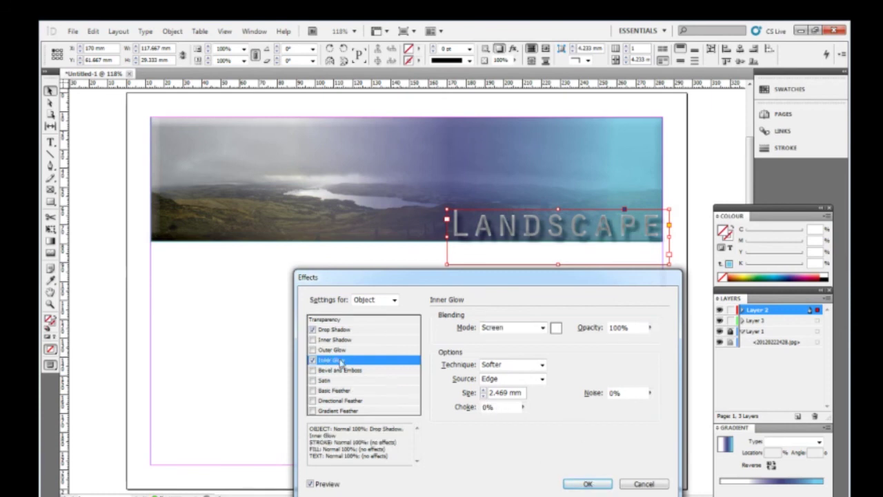
{"action": "left_click", "coordinate": [346, 329]}
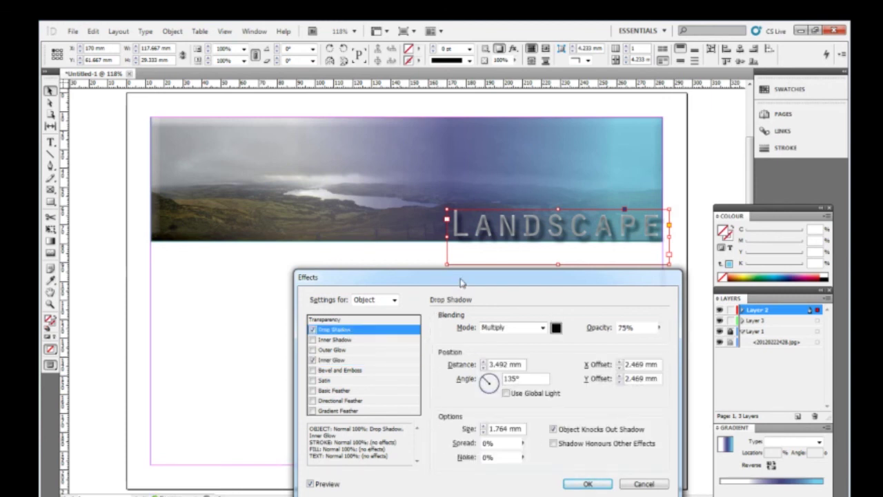
{"action": "left_click_drag", "start_coordinate": [461, 281], "coordinate": [422, 236]}
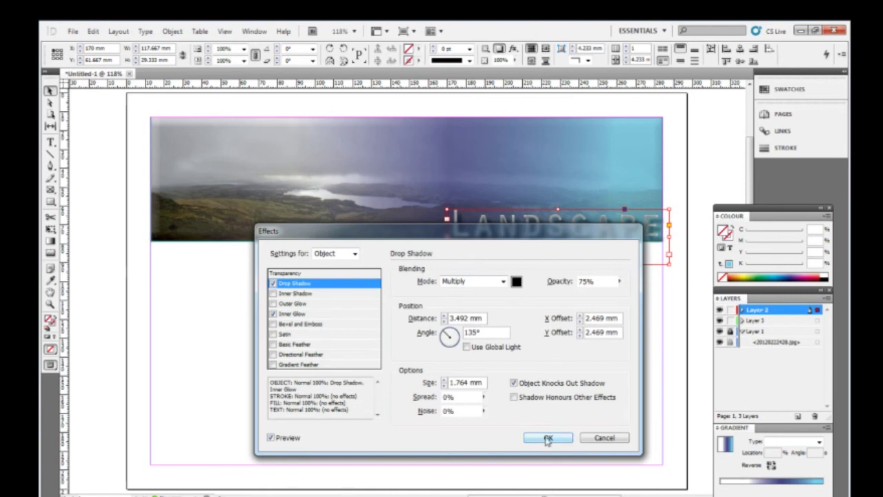
{"action": "left_click", "coordinate": [354, 255]}
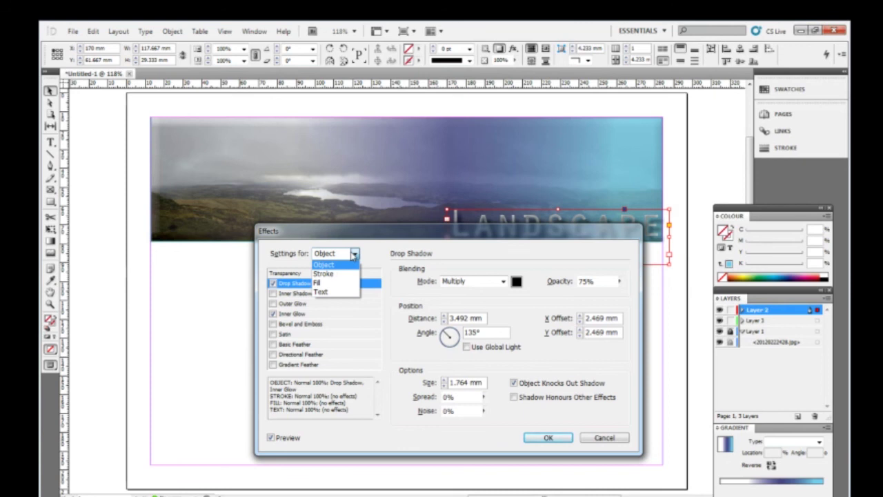
{"action": "left_click", "coordinate": [552, 440]}
{"action": "left_click", "coordinate": [560, 439]}
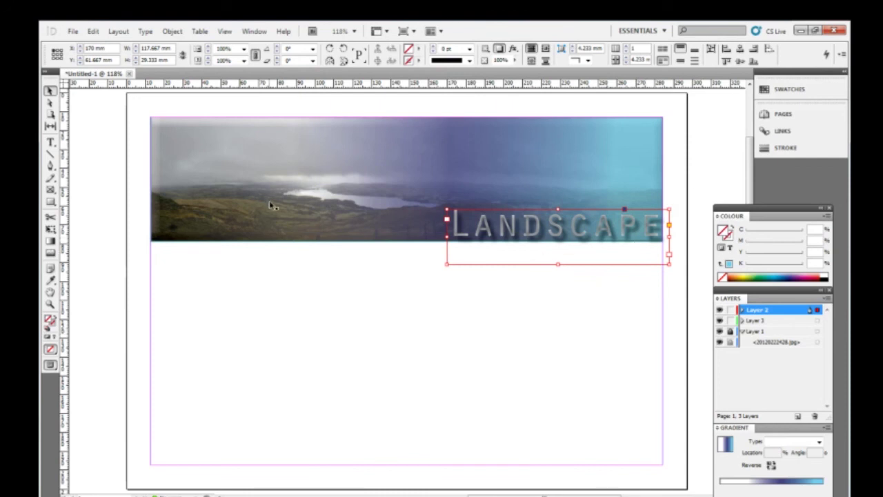
- Switch the document's display performance to High Quality Display
{"action": "left_click", "coordinate": [254, 32]}
{"action": "mouse_move", "coordinate": [222, 33]}
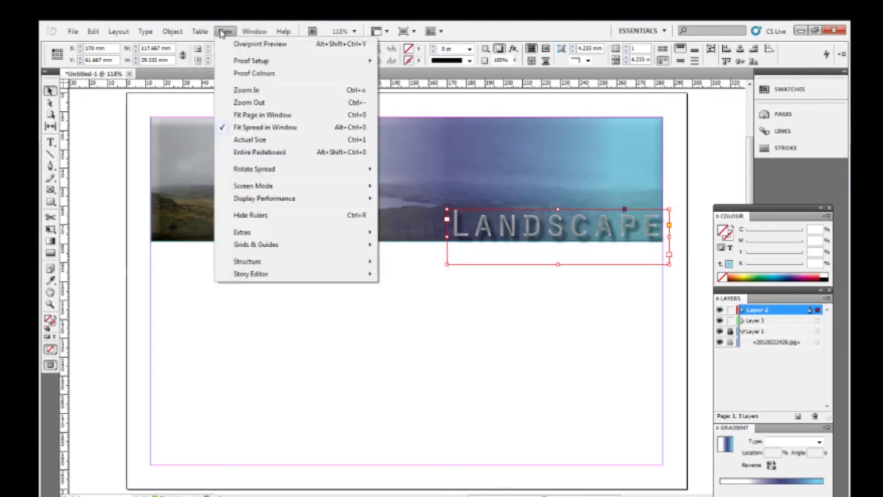
{"action": "mouse_move", "coordinate": [308, 200]}
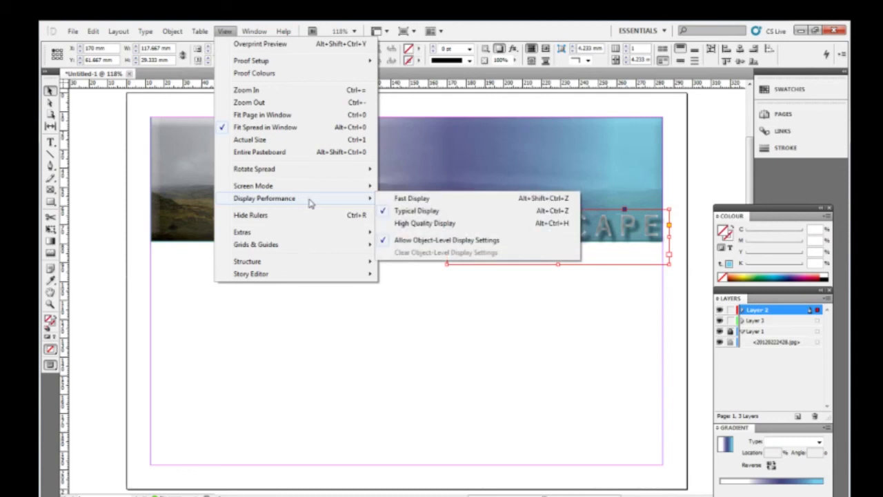
{"action": "left_click", "coordinate": [422, 225]}
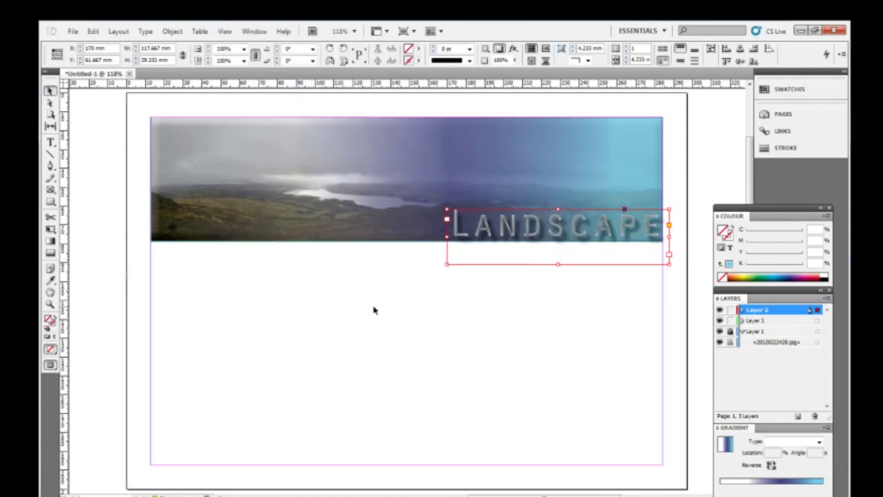